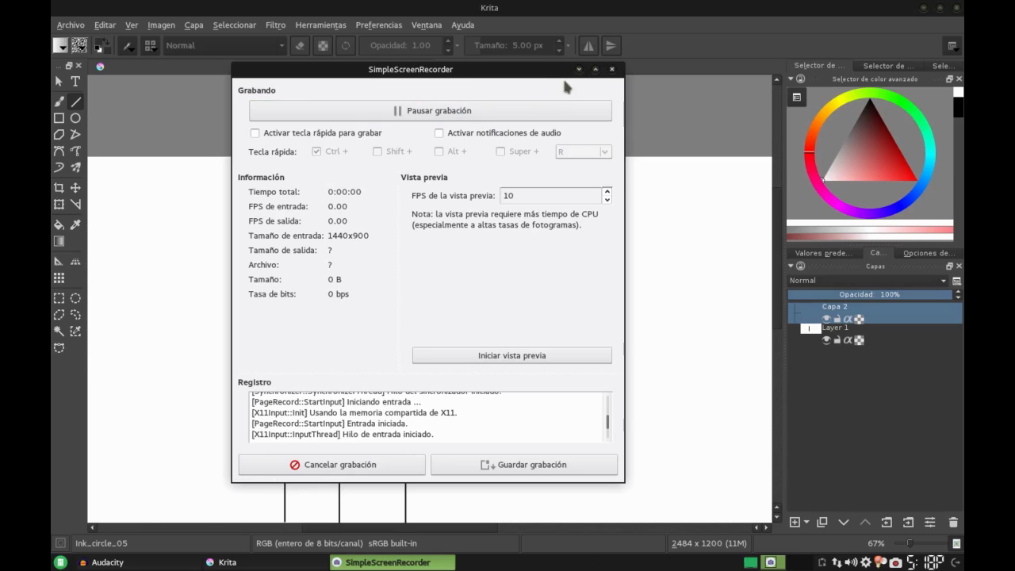
# - Start the SimpleScreenRecorder recording and bring the Krita tower drawing into view
pyautogui.click(578, 69)
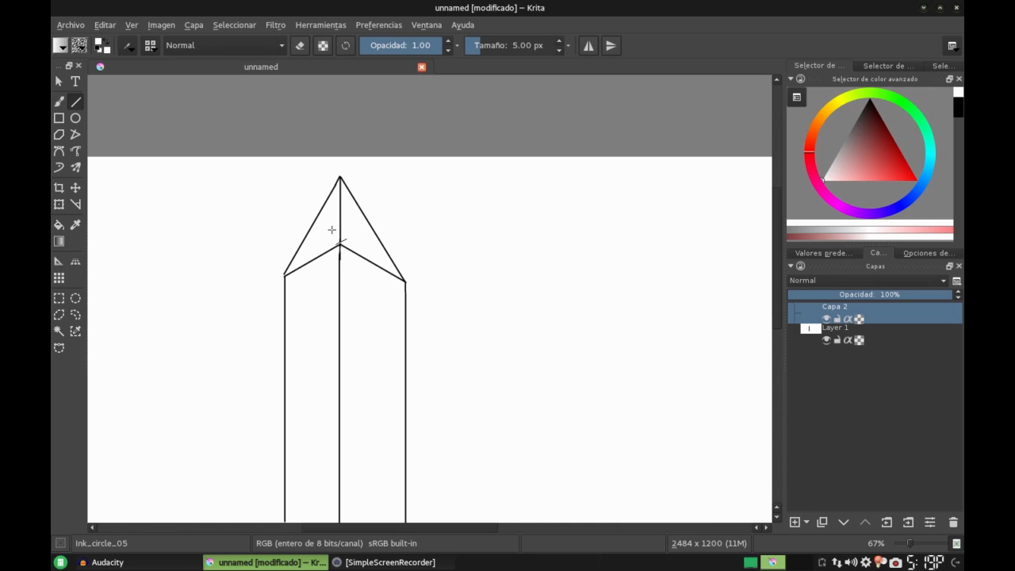
# - Pick the Ellipse tool, try a circle beside the tower, and reset the colour to black
pyautogui.click(74, 119)
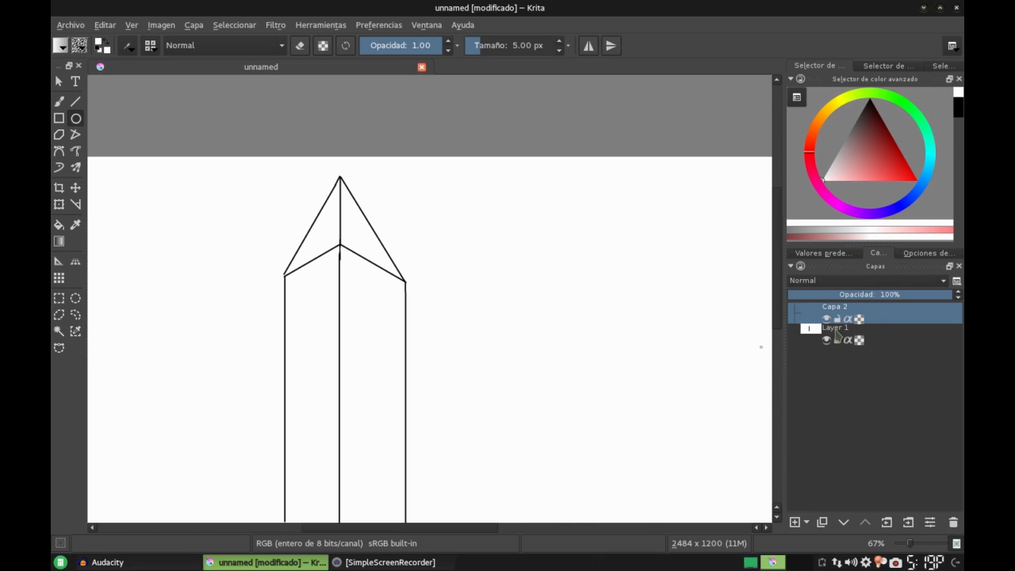
pyautogui.click(340, 294)
pyautogui.moveTo(515, 256); pyautogui.dragTo(600, 348)
pyautogui.press('d')
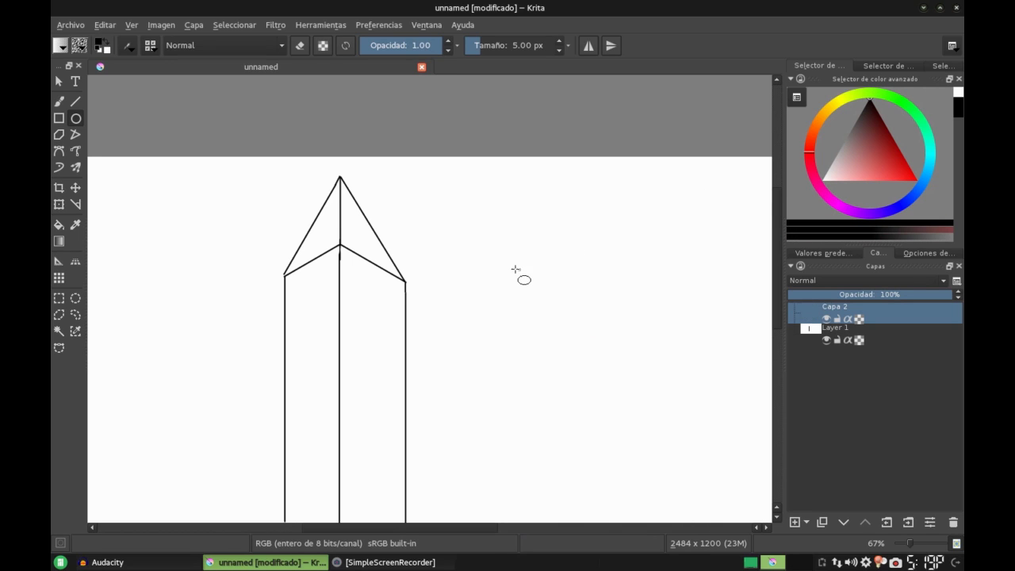
# - Drag out a black circle outline to the right of the tower, adjusting its size
pyautogui.moveTo(490, 272); pyautogui.dragTo(579, 378)
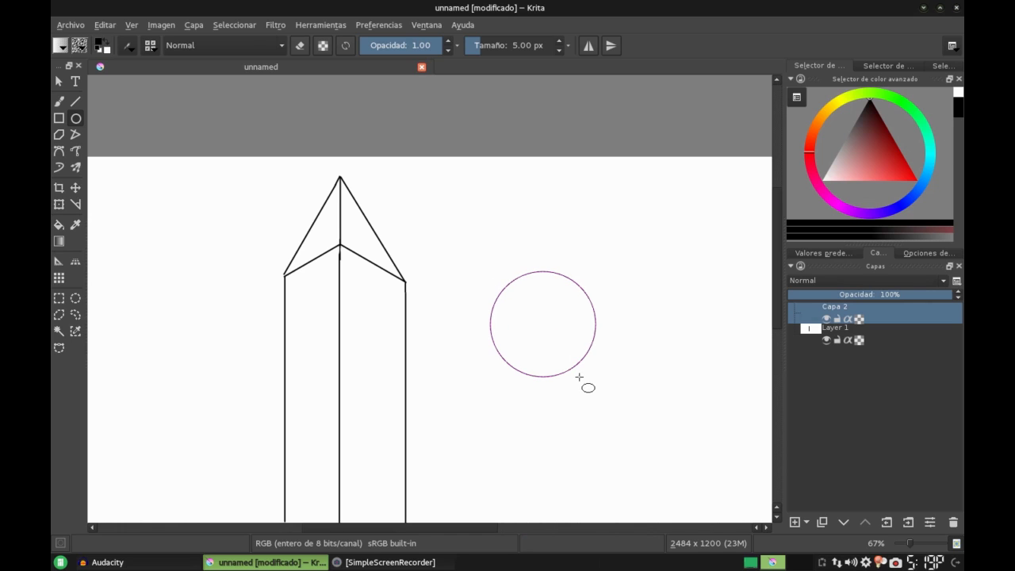
pyautogui.moveTo(579, 378); pyautogui.dragTo(575, 369)
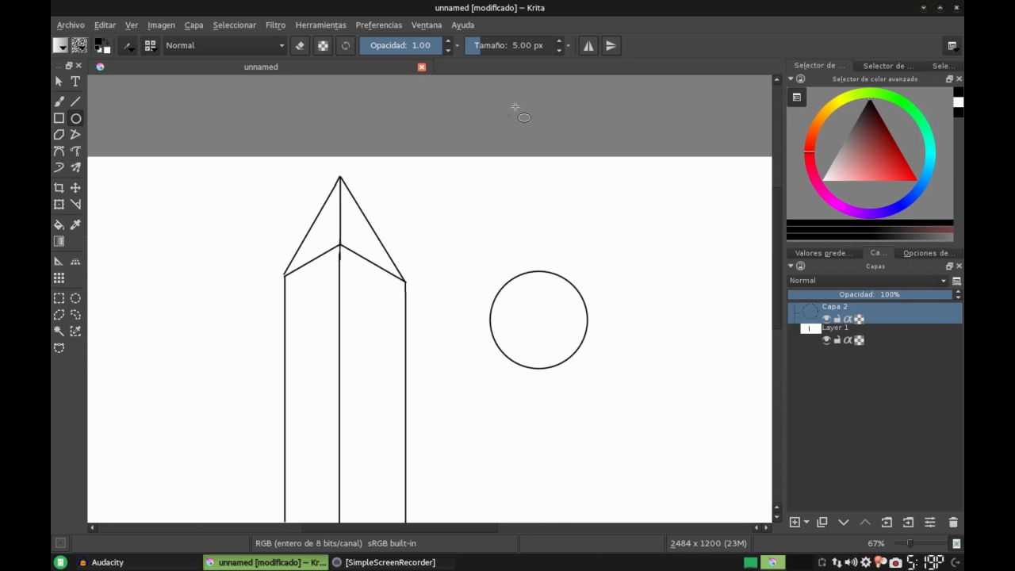
# - Turn on horizontal mirroring with its axis through the circle's centre, using the Freehand Brush
pyautogui.click(588, 48)
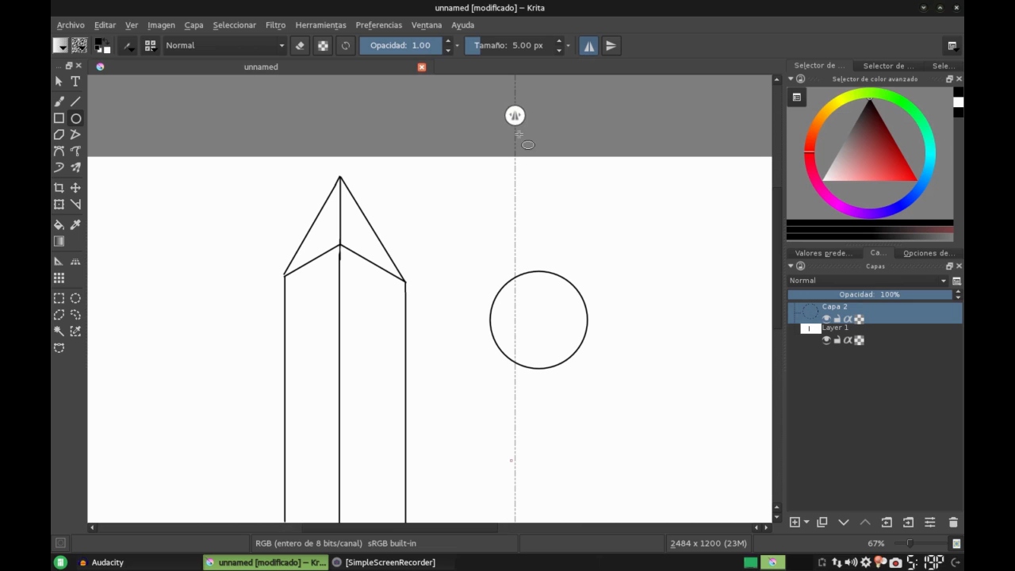
pyautogui.moveTo(514, 116); pyautogui.dragTo(538, 117)
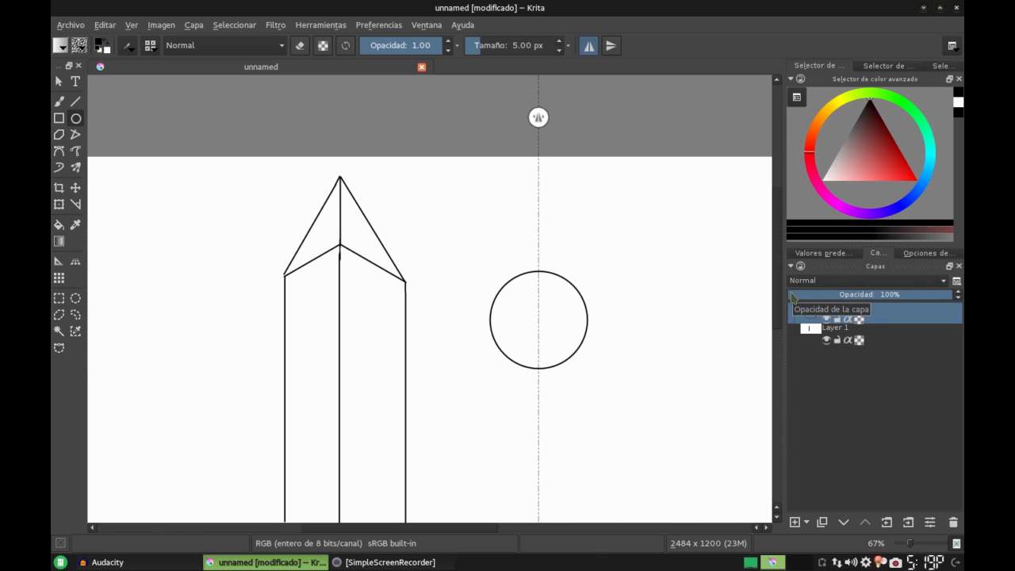
pyautogui.click(58, 102)
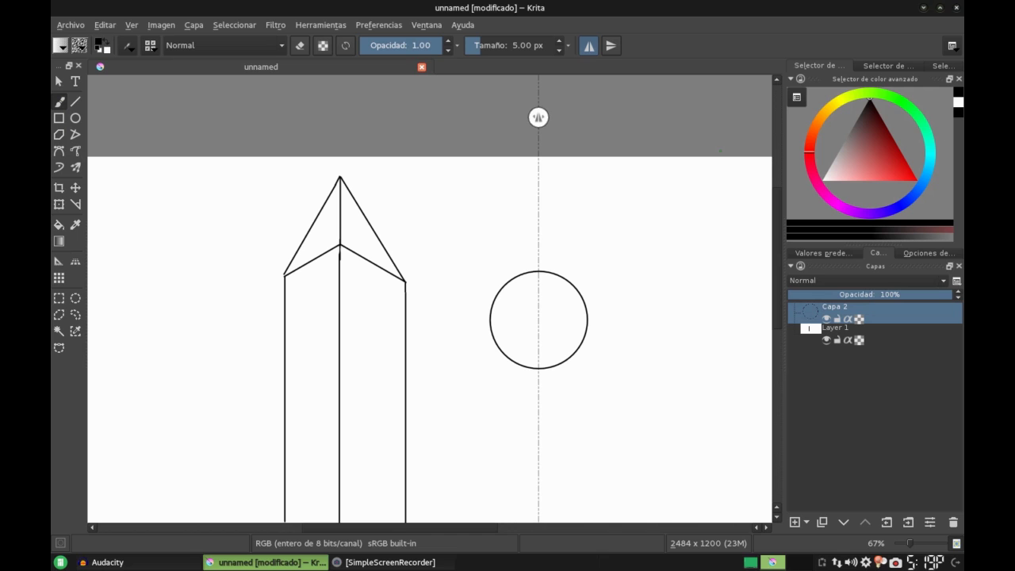
pyautogui.click(836, 254)
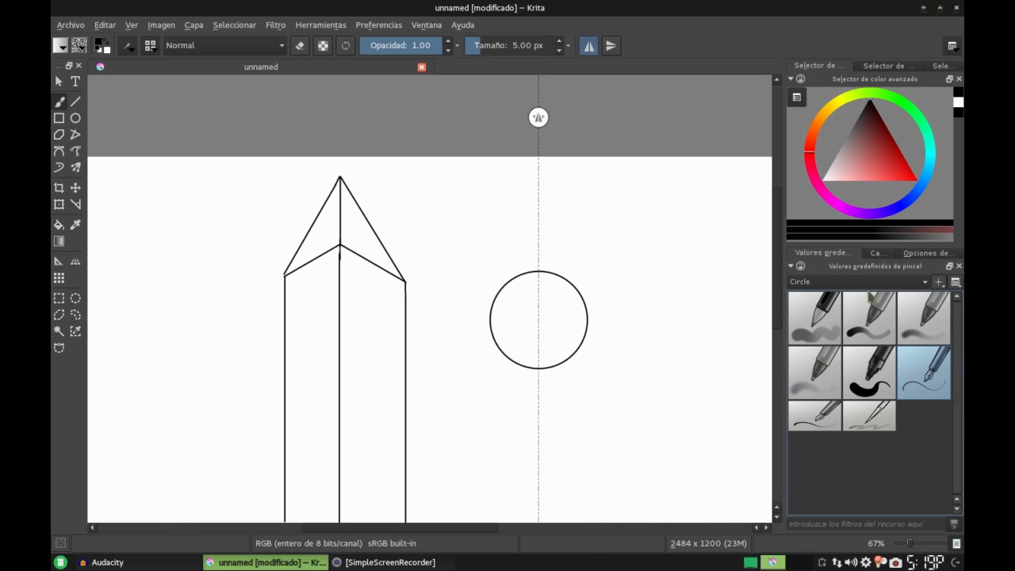
pyautogui.click(877, 254)
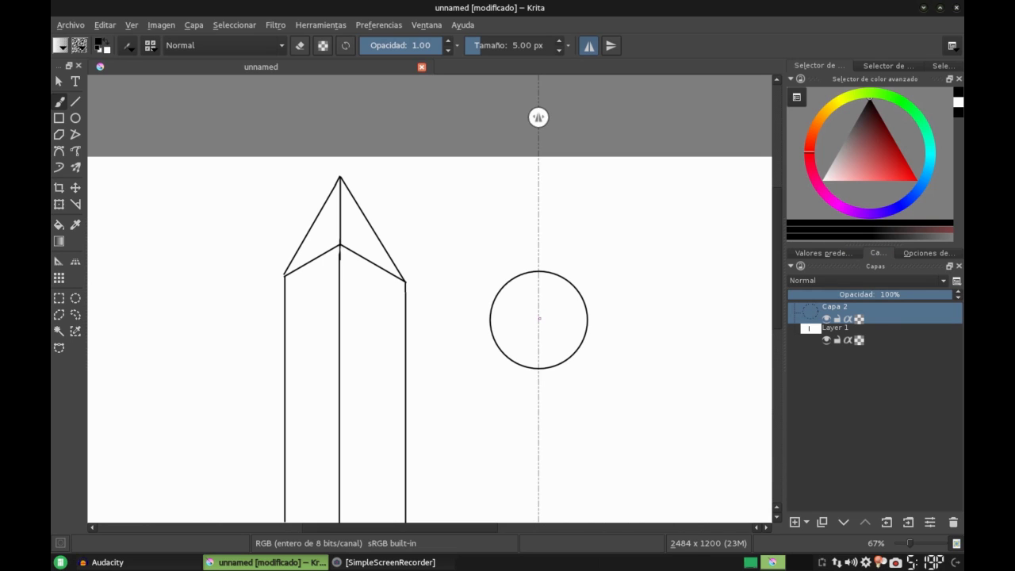
# - Paint a mirrored two-lobed petal inside the circle, then enable vertical mirroring too
pyautogui.moveTo(539, 318); pyautogui.dragTo(578, 308)
pyautogui.moveTo(567, 326); pyautogui.dragTo(559, 323)
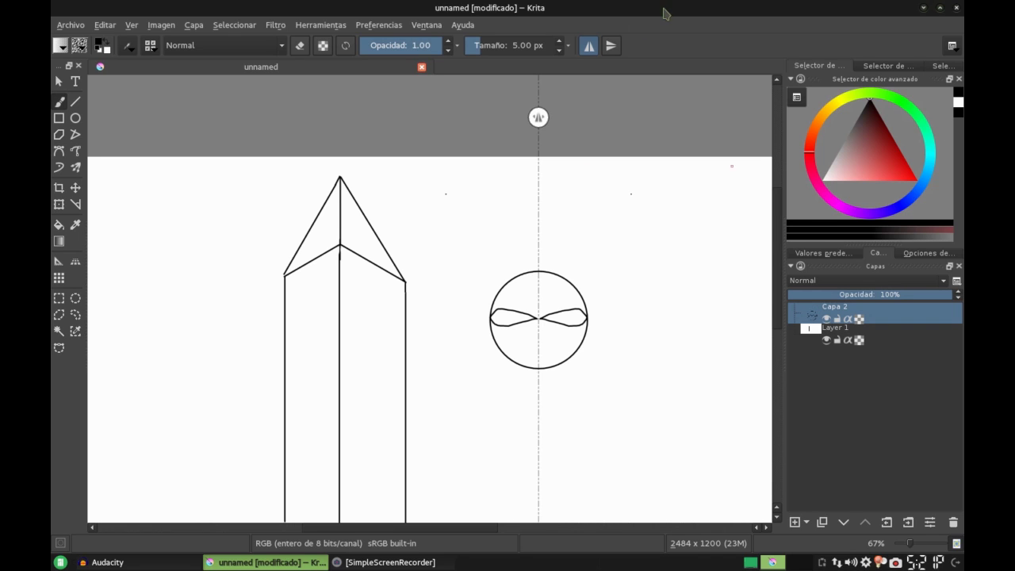
pyautogui.click(611, 45)
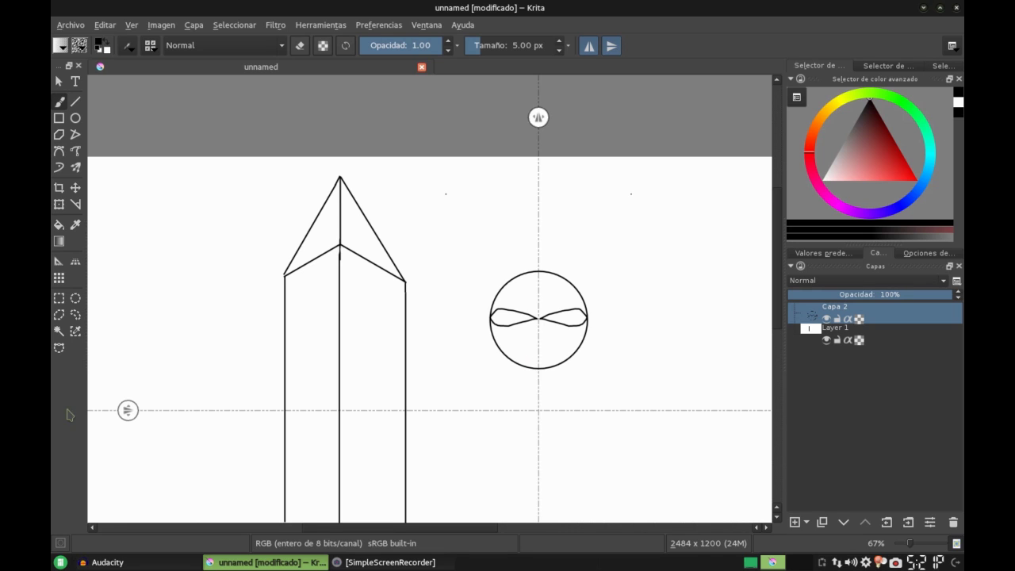
# - Centre the second mirror axis and paint the vertical and diagonal petals of an eight-petal flower
pyautogui.moveTo(128, 410); pyautogui.dragTo(131, 317)
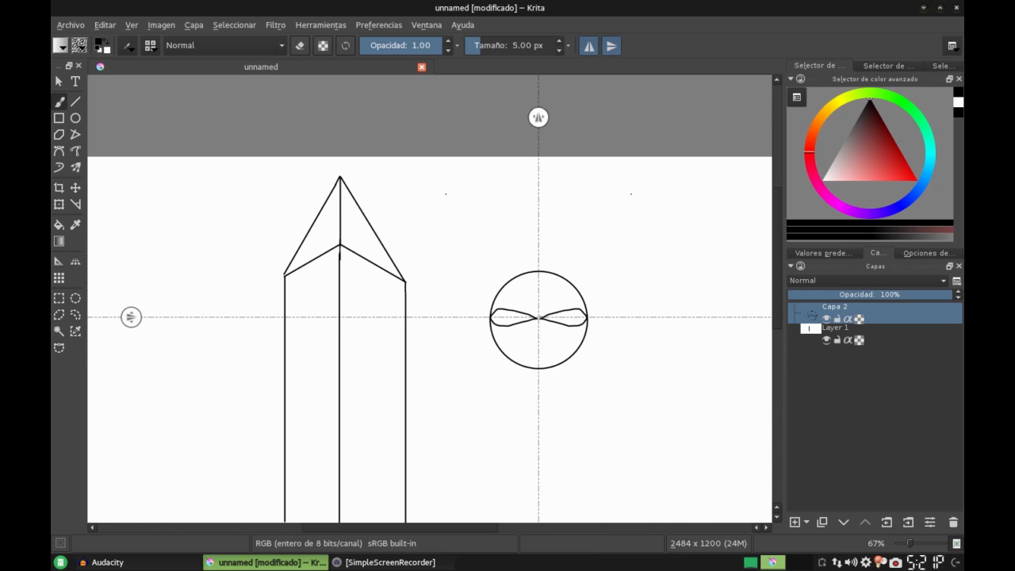
pyautogui.moveTo(538, 317); pyautogui.dragTo(543, 308)
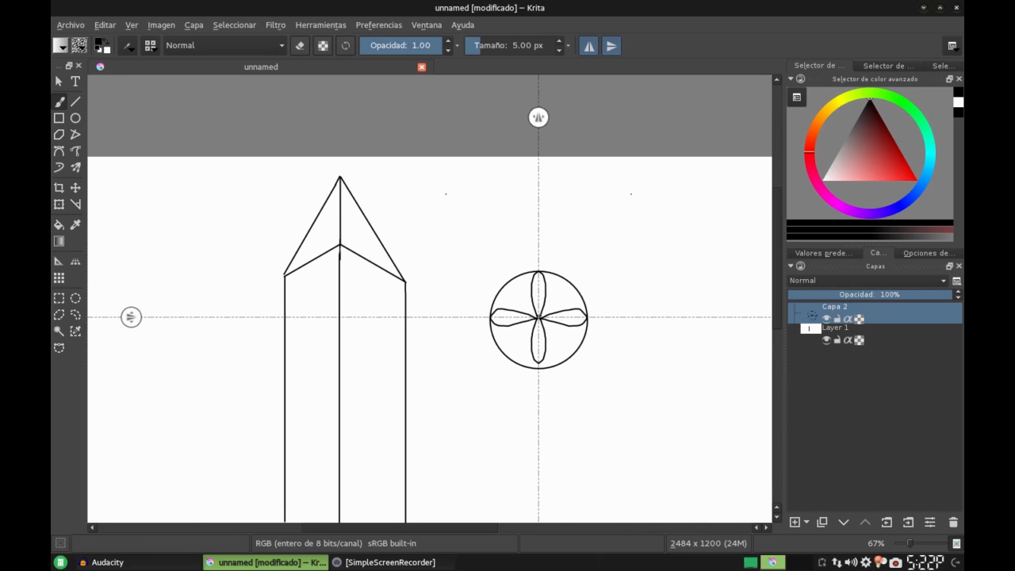
pyautogui.moveTo(544, 310); pyautogui.dragTo(565, 285)
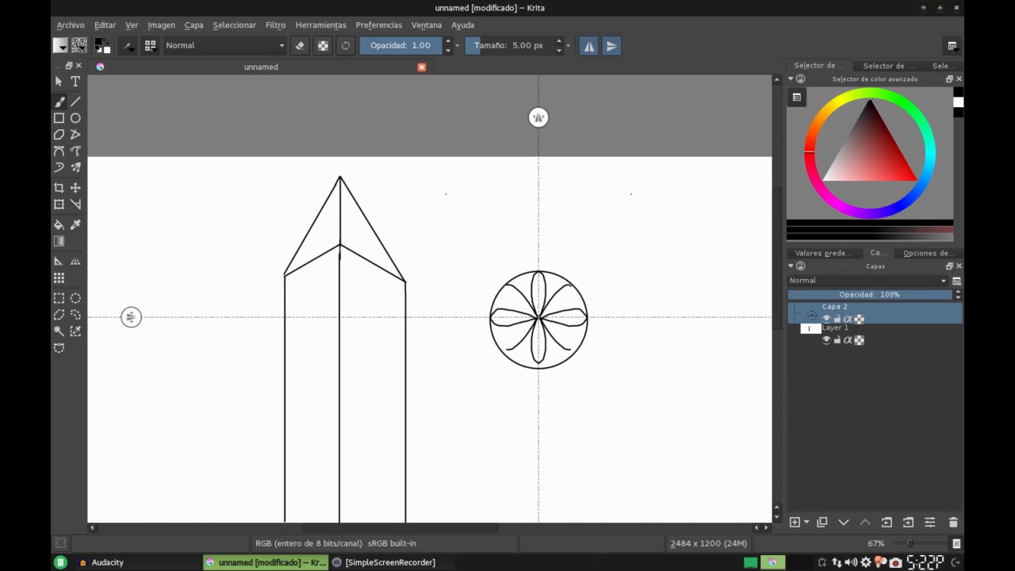
pyautogui.moveTo(572, 287); pyautogui.dragTo(540, 321)
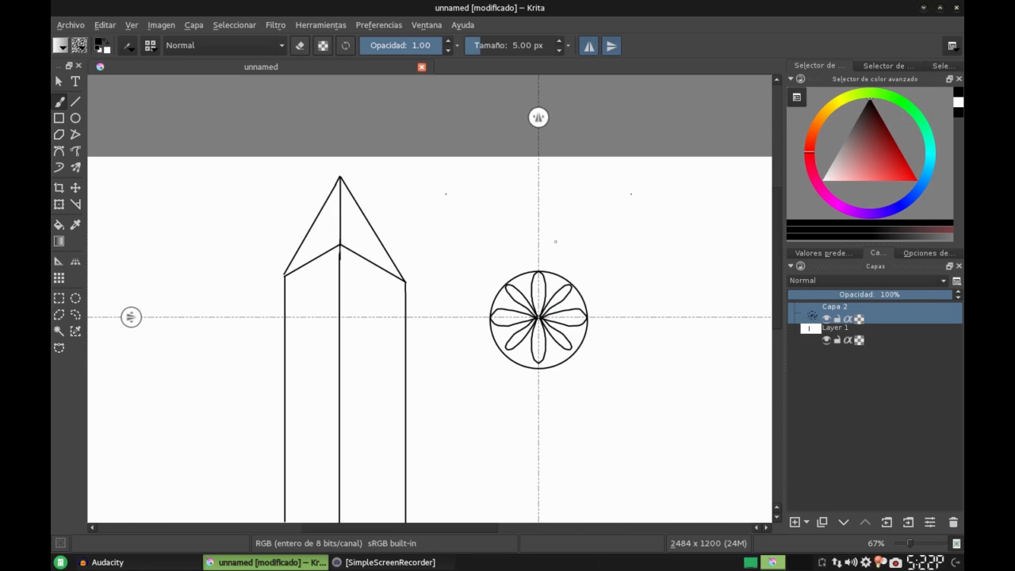
# - Choose dark red from the pop-up palette and turn off both mirror modes
pyautogui.rightClick(543, 220)
pyautogui.click(535, 242)
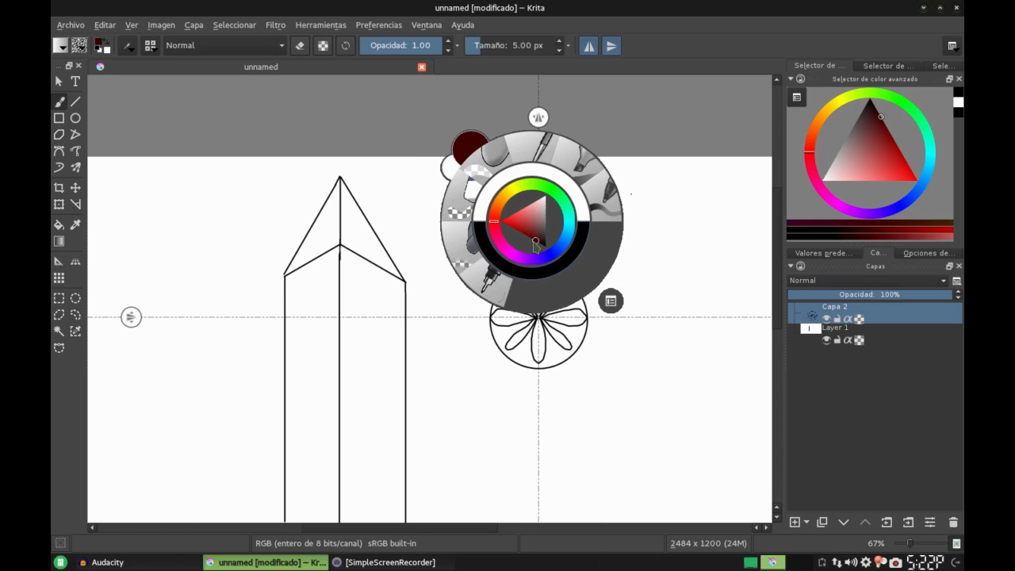
pyautogui.click(666, 110)
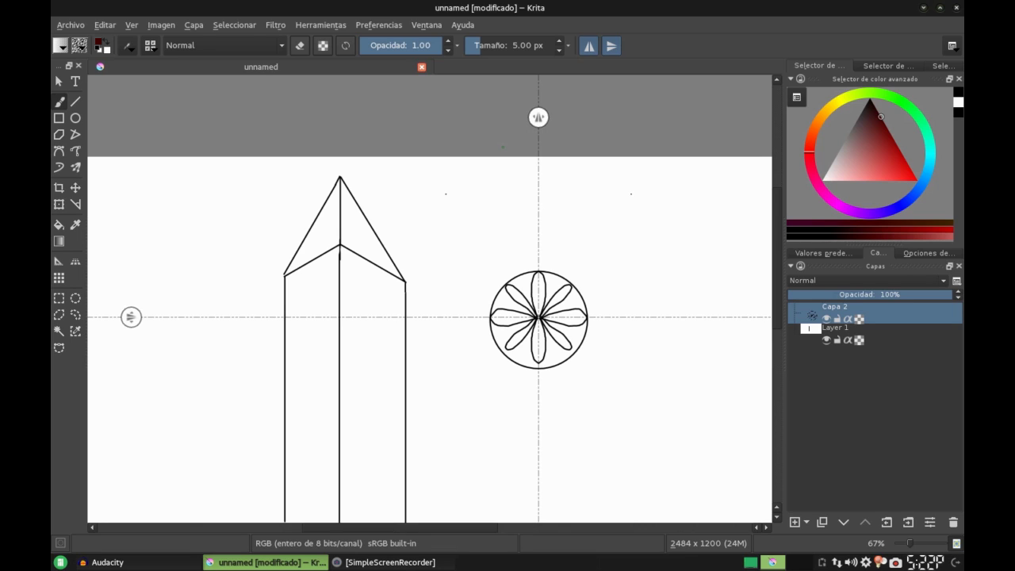
pyautogui.click(589, 47)
pyautogui.click(612, 47)
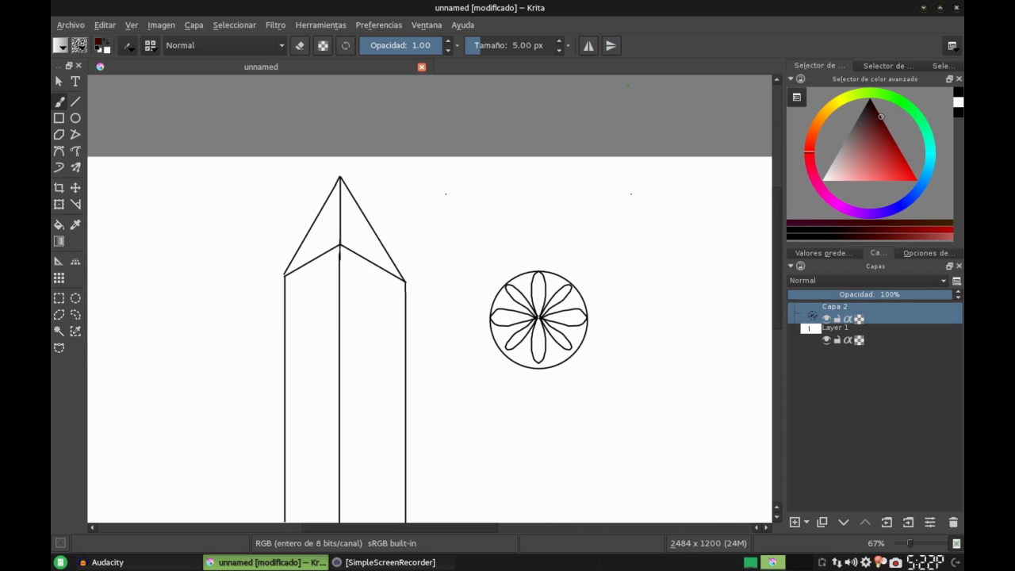
# - Start transforming the flower layer and move it left and down onto the tower
pyautogui.click(58, 204)
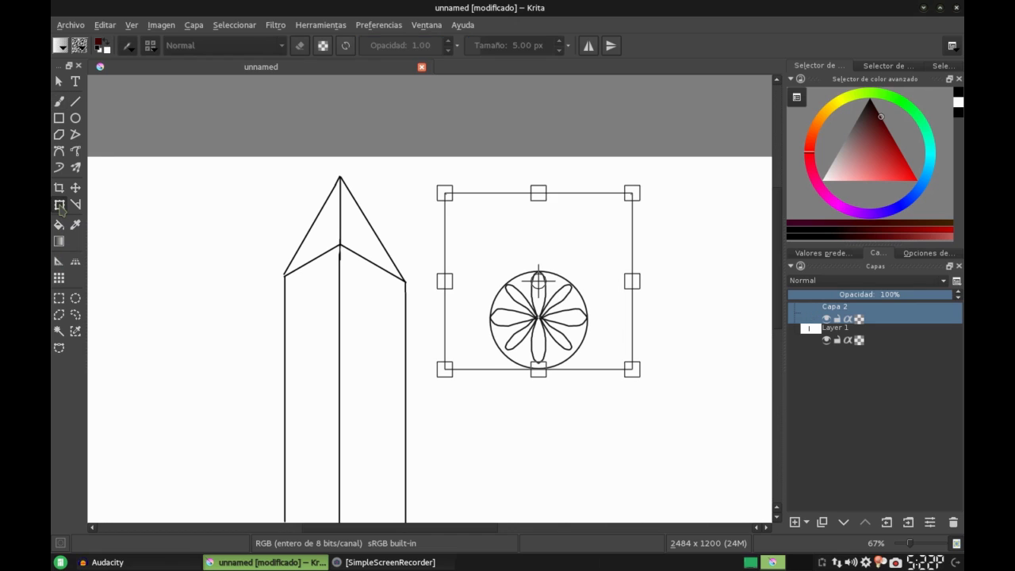
pyautogui.moveTo(539, 193); pyautogui.dragTo(540, 221)
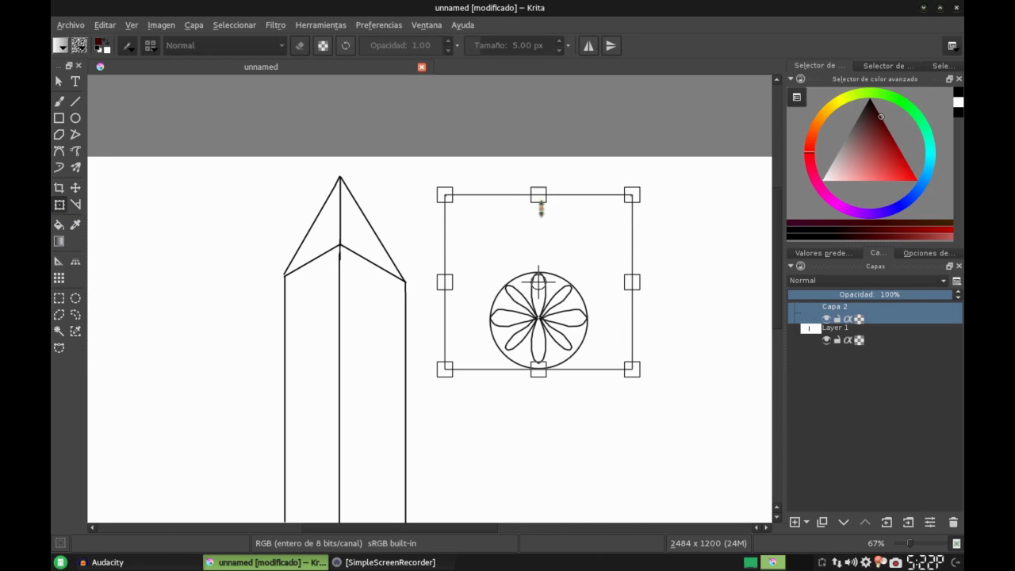
pyautogui.hotkey('ctrl', 'z')
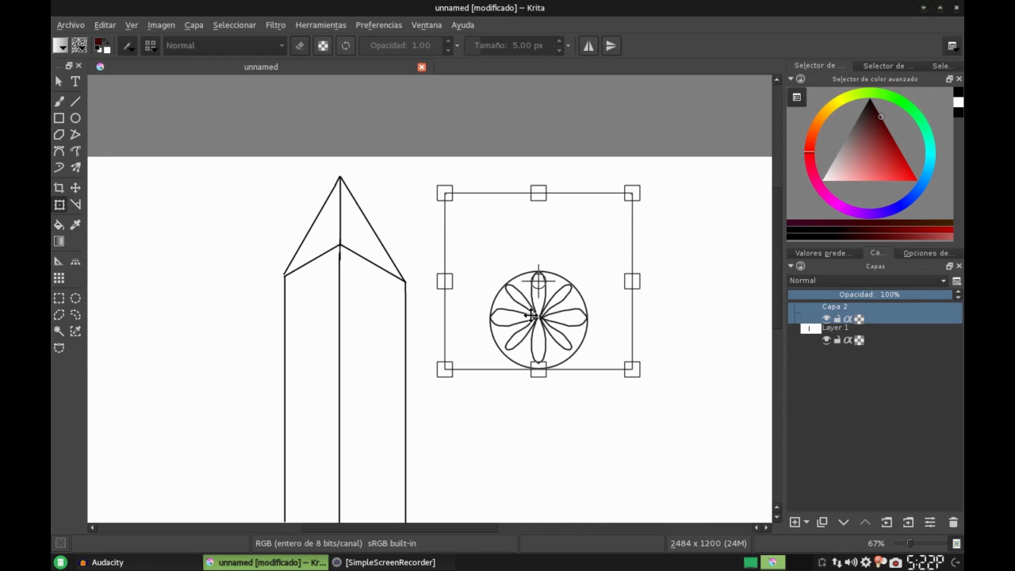
pyautogui.moveTo(538, 317); pyautogui.dragTo(377, 364)
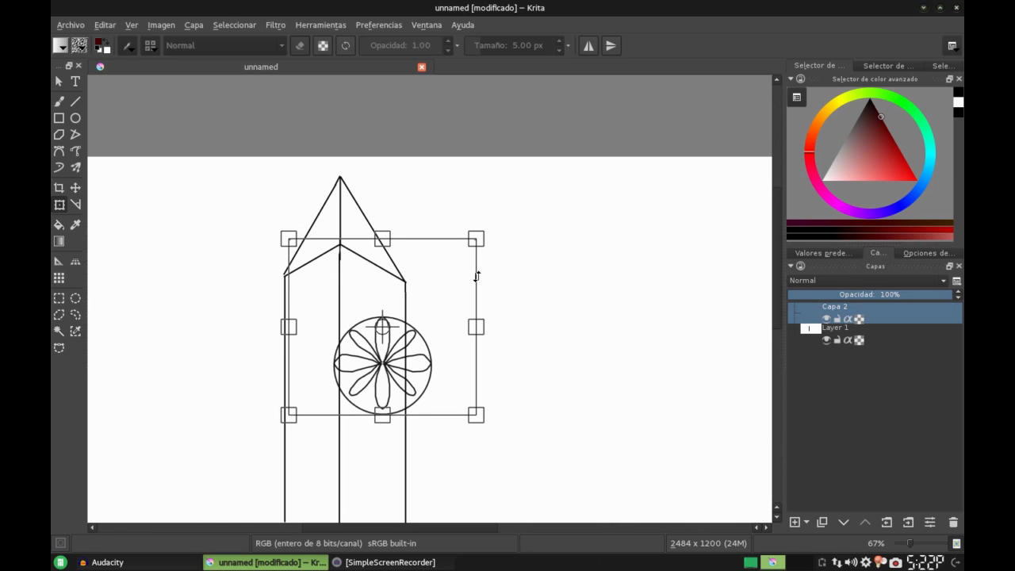
pyautogui.moveTo(381, 360); pyautogui.dragTo(381, 383)
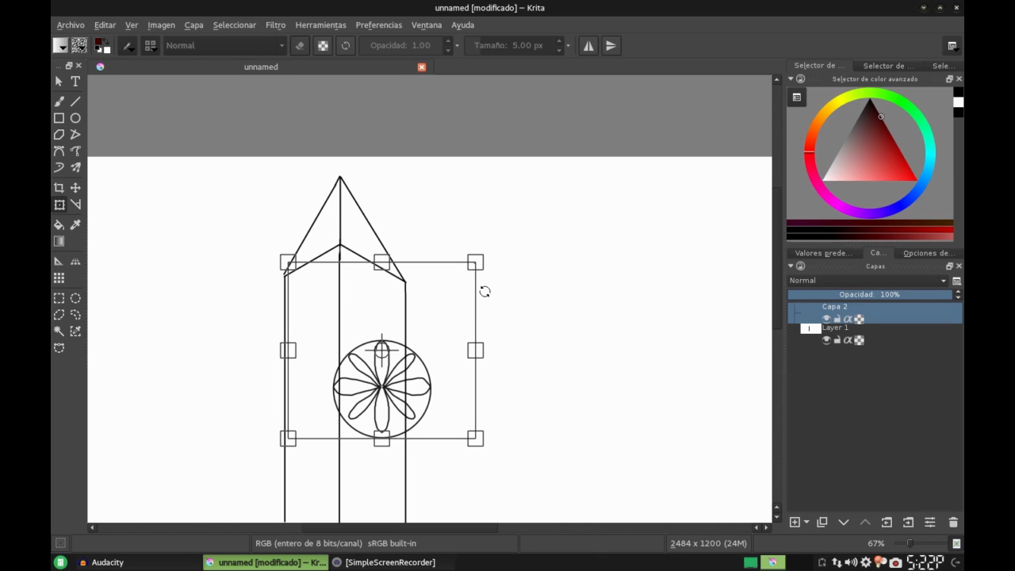
# - Skew and narrow the flower in perspective to fit the tower's side face, lowering it slightly
pyautogui.moveTo(473, 294); pyautogui.dragTo(458, 352)
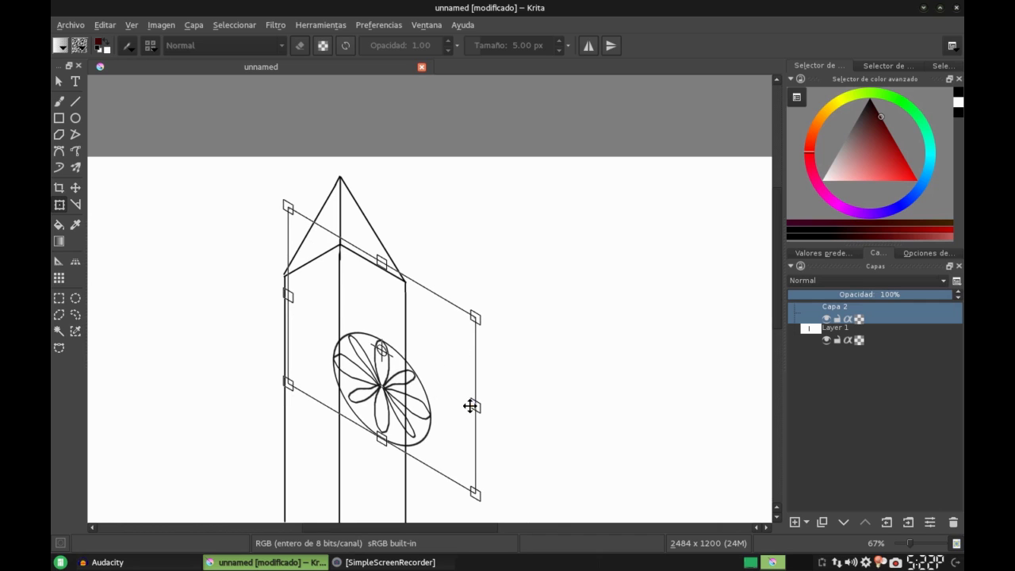
pyautogui.moveTo(471, 405); pyautogui.dragTo(395, 385)
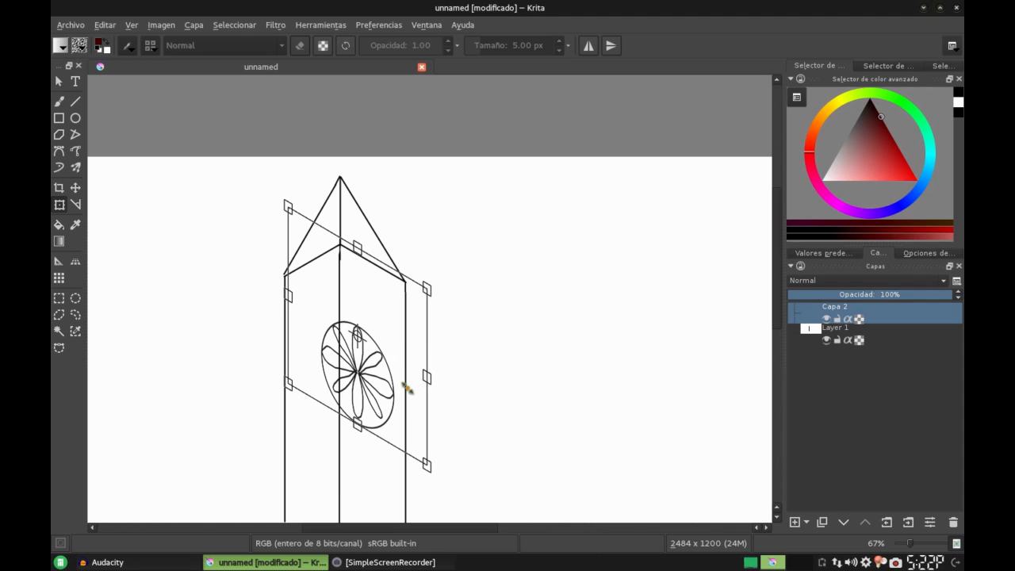
pyautogui.moveTo(349, 371); pyautogui.dragTo(374, 339)
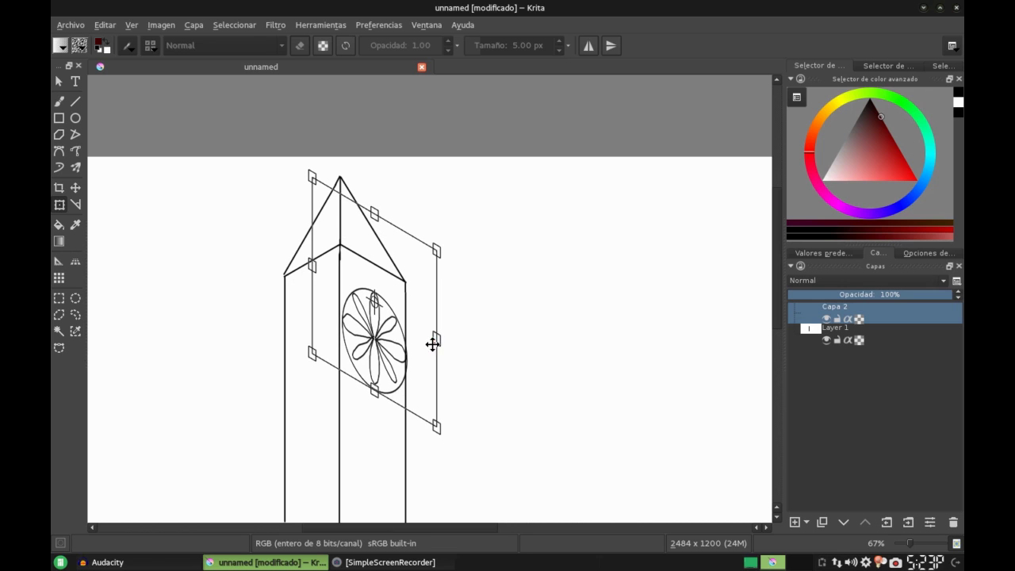
pyautogui.moveTo(435, 337); pyautogui.dragTo(377, 333)
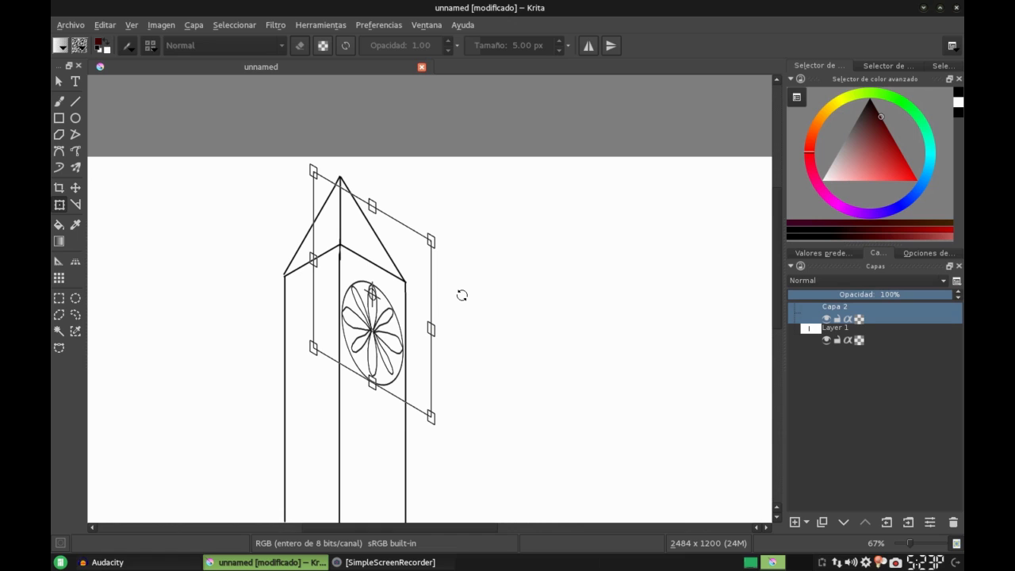
pyautogui.moveTo(374, 329)
pyautogui.mouseDown()
pyautogui.moveTo(362, 382)
pyautogui.moveTo(372, 324)
pyautogui.mouseUp()
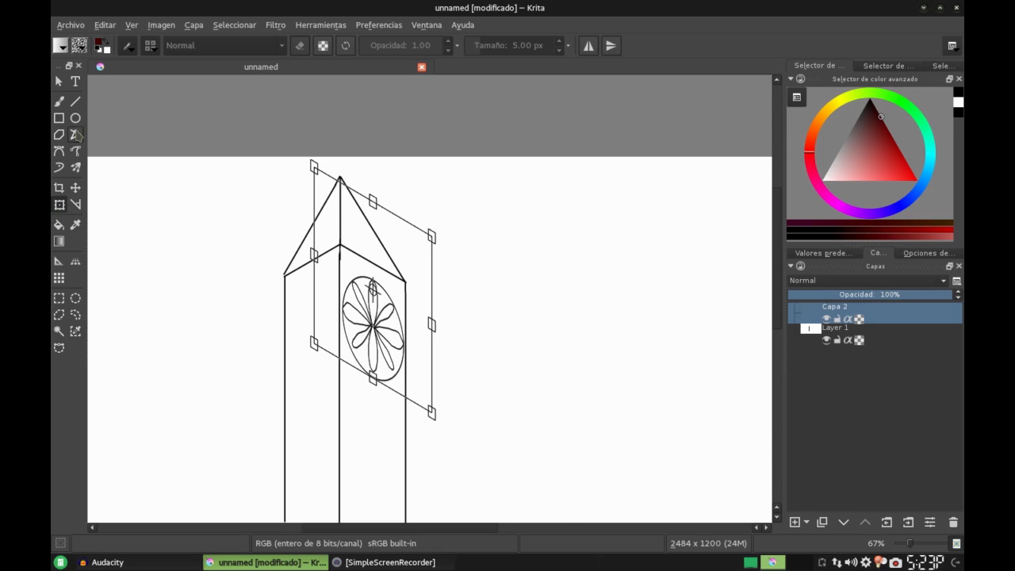
# - Commit the clock-face transform, then try a Multibrush test stroke and undo it
pyautogui.click(59, 102)
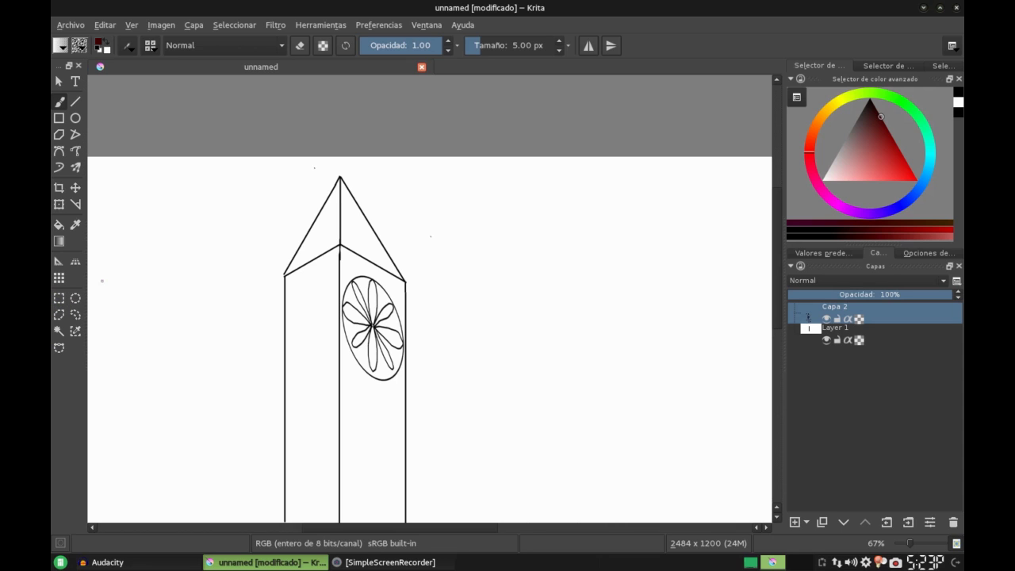
pyautogui.click(76, 168)
pyautogui.moveTo(574, 302); pyautogui.dragTo(509, 305)
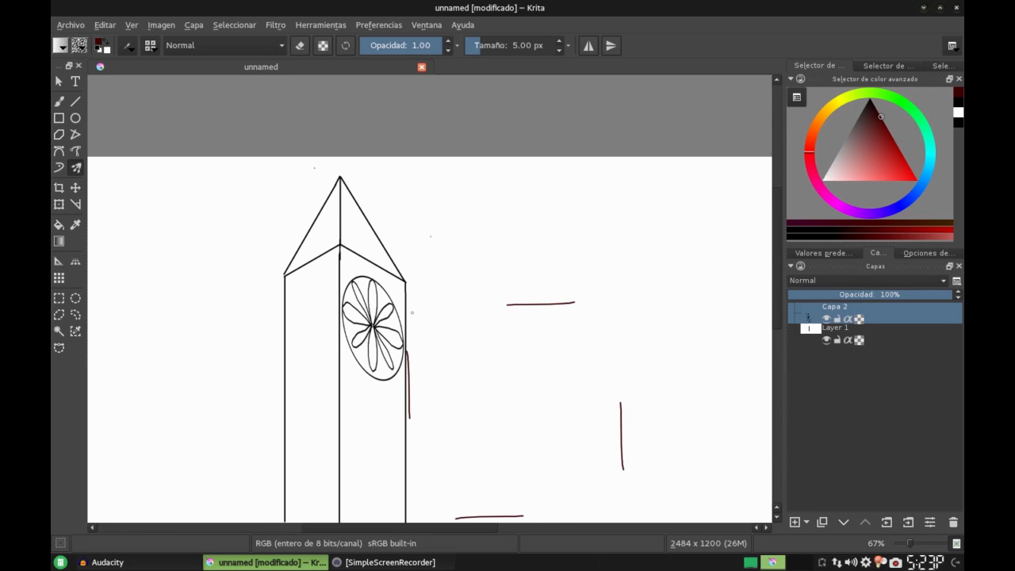
pyautogui.hotkey('ctrl', 'z')
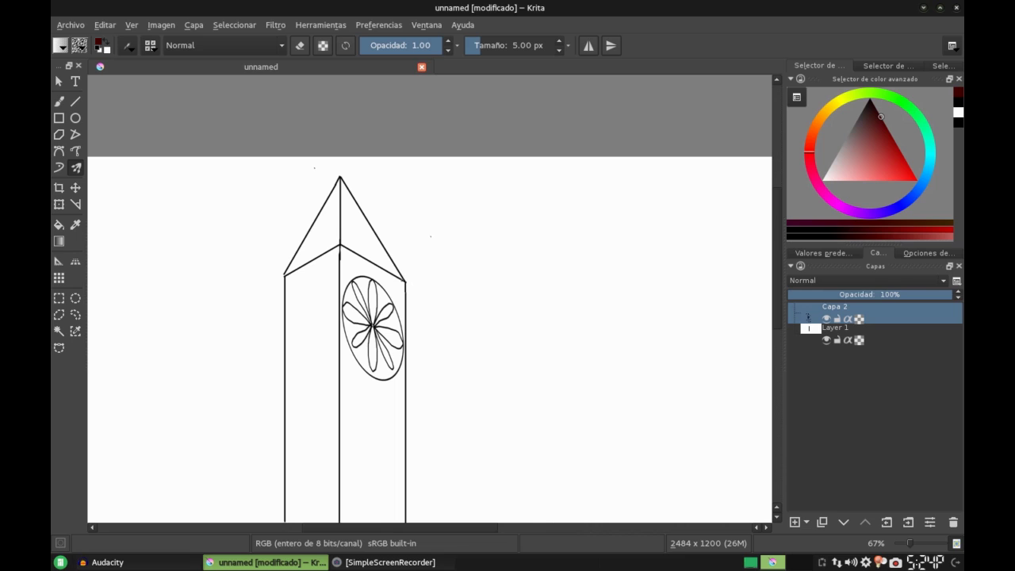
# - Draw a four-way mirrored dark-red zig-zag squiggle beside the tower and zoom out
pyautogui.moveTo(404, 280)
pyautogui.mouseDown()
pyautogui.moveTo(368, 237)
pyautogui.moveTo(300, 343)
pyautogui.moveTo(328, 379)
pyautogui.moveTo(462, 435)
pyautogui.moveTo(484, 393)
pyautogui.moveTo(390, 352)
pyautogui.moveTo(404, 281)
pyautogui.mouseUp()
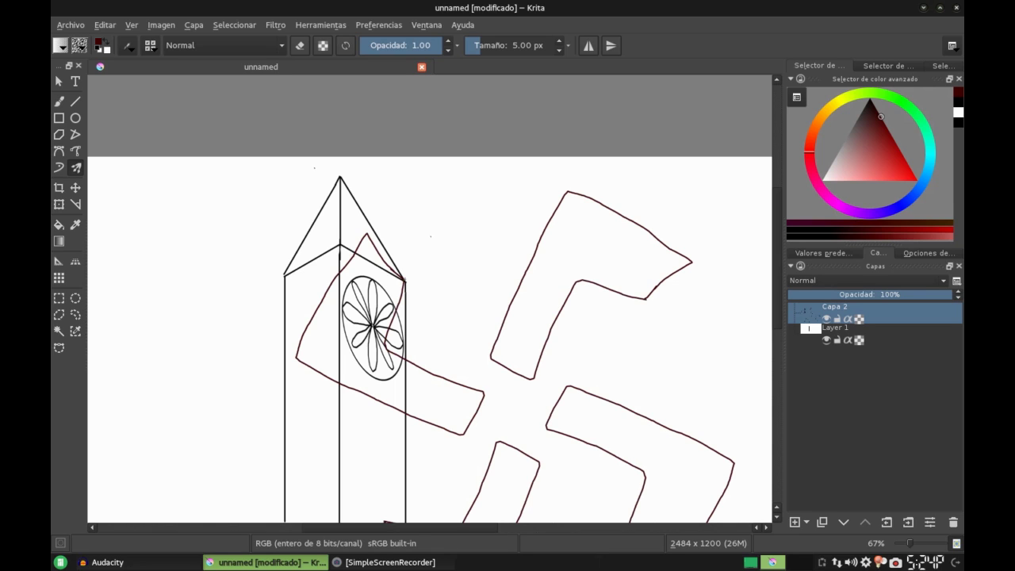
pyautogui.hotkey('ctrl', 'z')
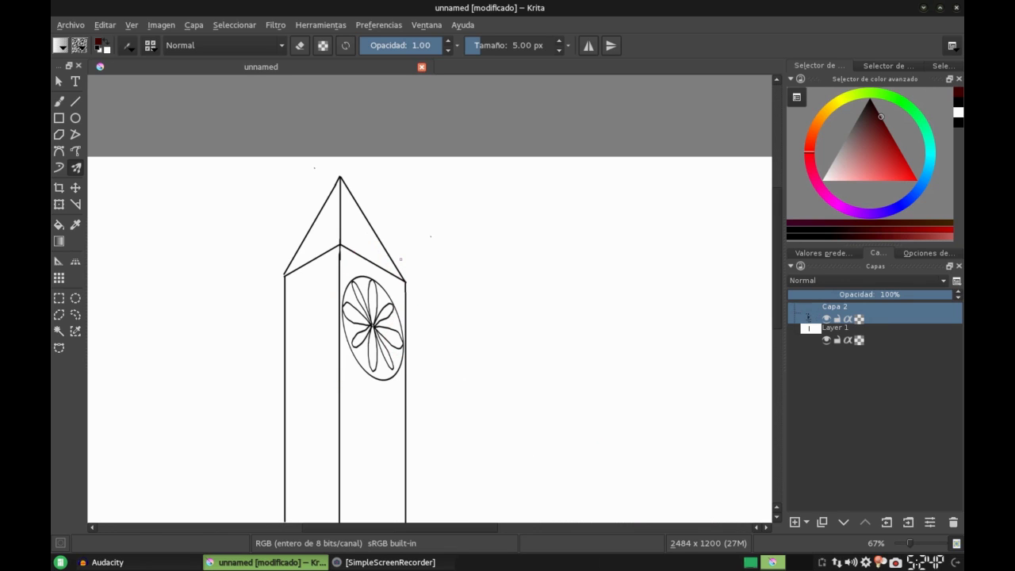
pyautogui.moveTo(503, 252)
pyautogui.mouseDown()
pyautogui.moveTo(543, 299)
pyautogui.moveTo(485, 298)
pyautogui.moveTo(511, 304)
pyautogui.moveTo(519, 326)
pyautogui.moveTo(495, 329)
pyautogui.moveTo(515, 340)
pyautogui.moveTo(504, 361)
pyautogui.moveTo(526, 358)
pyautogui.moveTo(528, 372)
pyautogui.moveTo(513, 364)
pyautogui.moveTo(522, 352)
pyautogui.mouseUp()
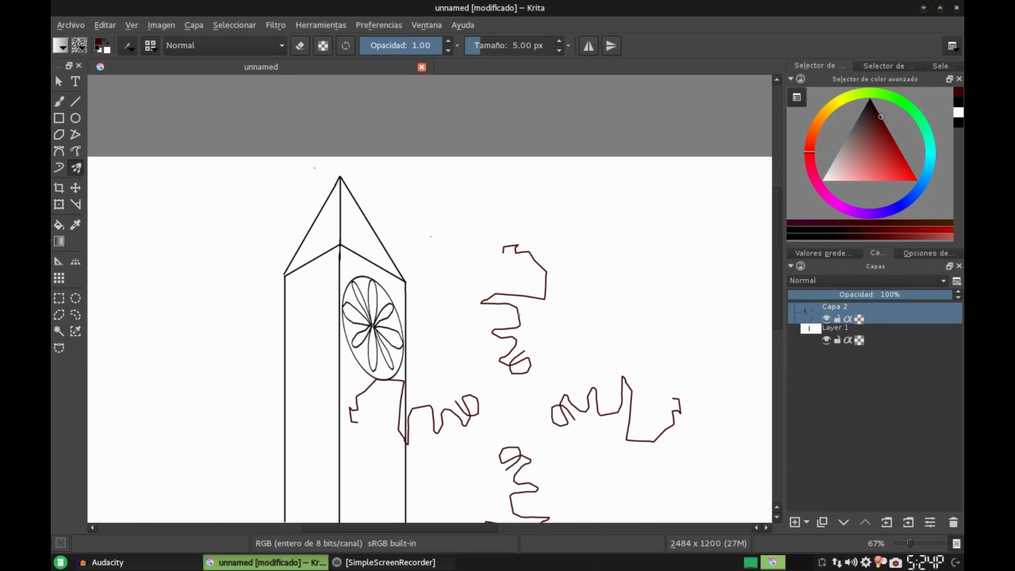
pyautogui.press('-')
pyautogui.press('-')
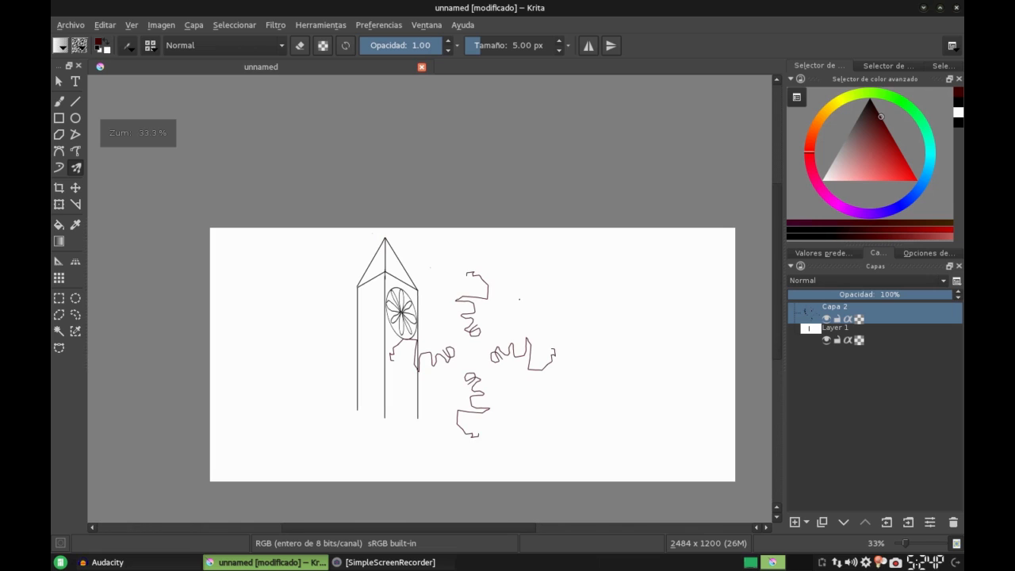
# - Undo the mirrored squiggle and discard several further four-way symmetric test strokes
pyautogui.moveTo(517, 299); pyautogui.dragTo(505, 286)
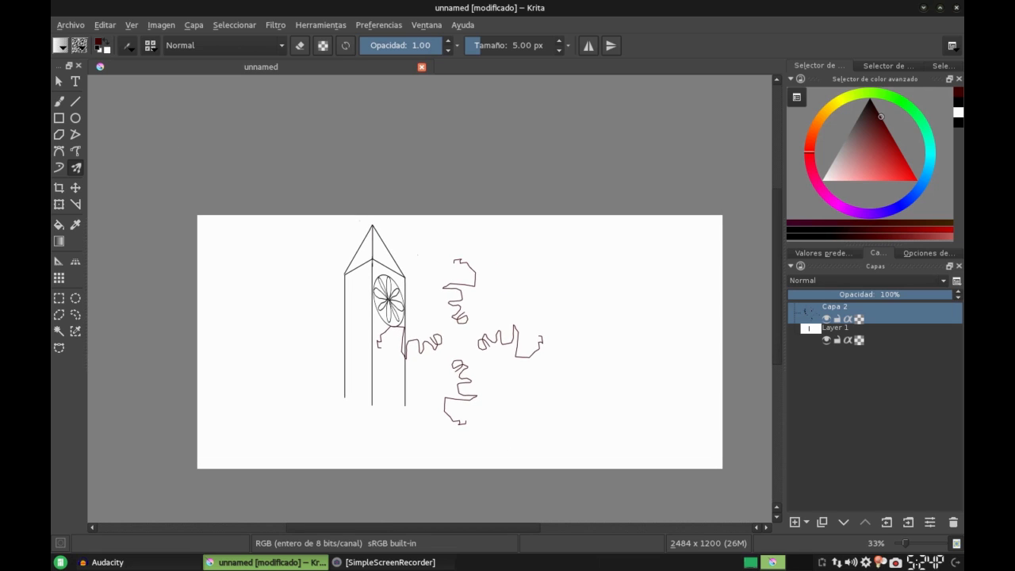
pyautogui.hotkey('ctrl', 'z')
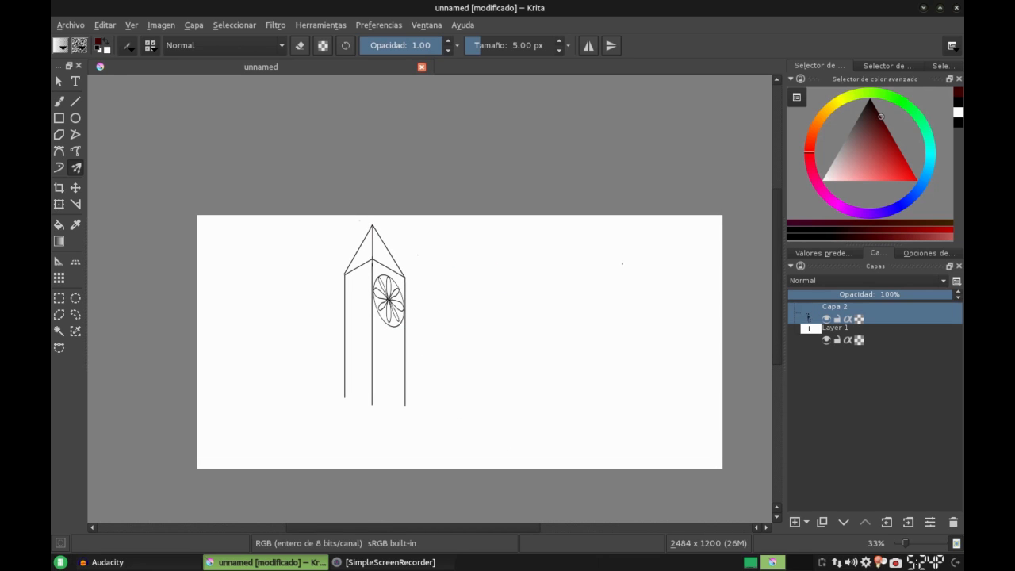
pyautogui.moveTo(613, 258)
pyautogui.mouseDown()
pyautogui.moveTo(503, 327)
pyautogui.moveTo(530, 348)
pyautogui.moveTo(544, 336)
pyautogui.moveTo(520, 277)
pyautogui.moveTo(331, 317)
pyautogui.moveTo(352, 388)
pyautogui.moveTo(396, 406)
pyautogui.moveTo(446, 400)
pyautogui.mouseUp()
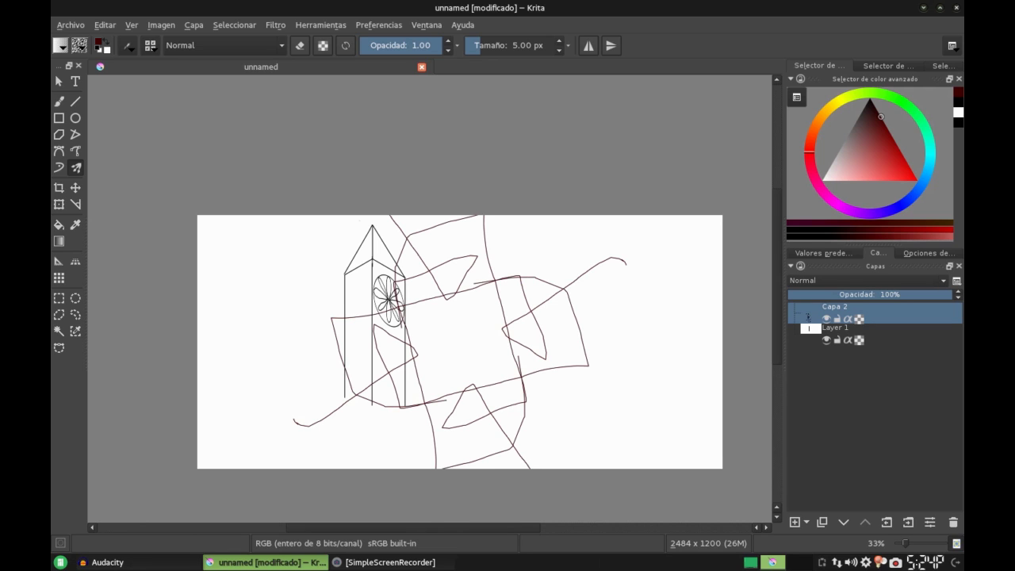
pyautogui.moveTo(475, 282)
pyautogui.mouseDown()
pyautogui.moveTo(352, 306)
pyautogui.moveTo(353, 360)
pyautogui.mouseUp()
pyautogui.press('Delete')
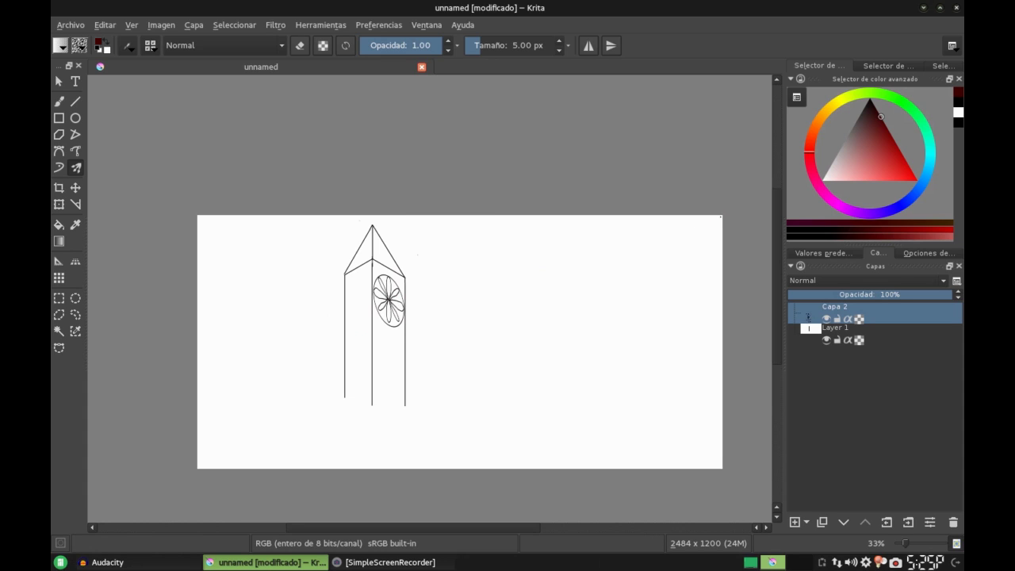
pyautogui.moveTo(716, 222)
pyautogui.mouseDown()
pyautogui.moveTo(550, 325)
pyautogui.moveTo(587, 364)
pyautogui.mouseUp()
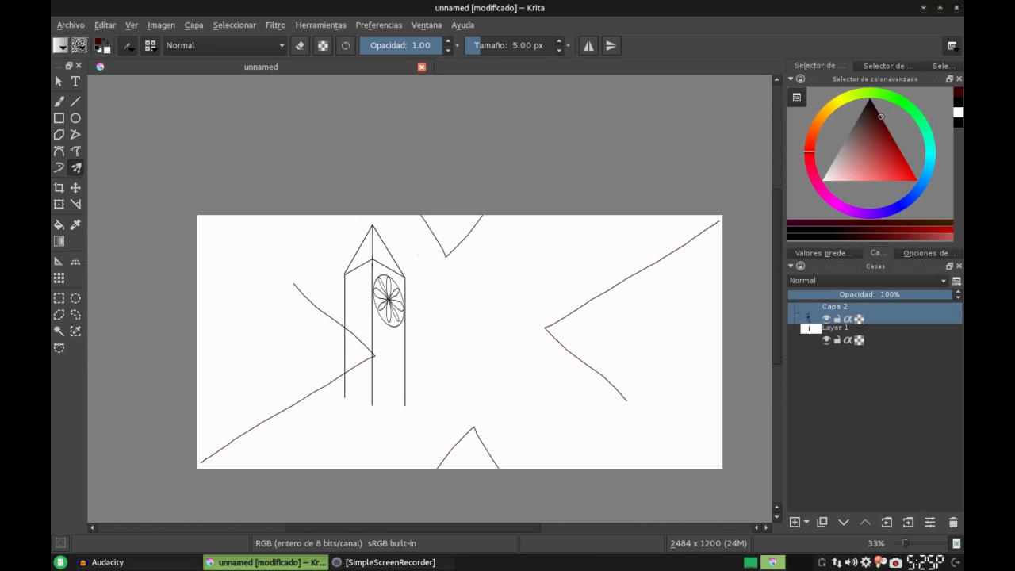
pyautogui.hotkey('ctrl', 'z')
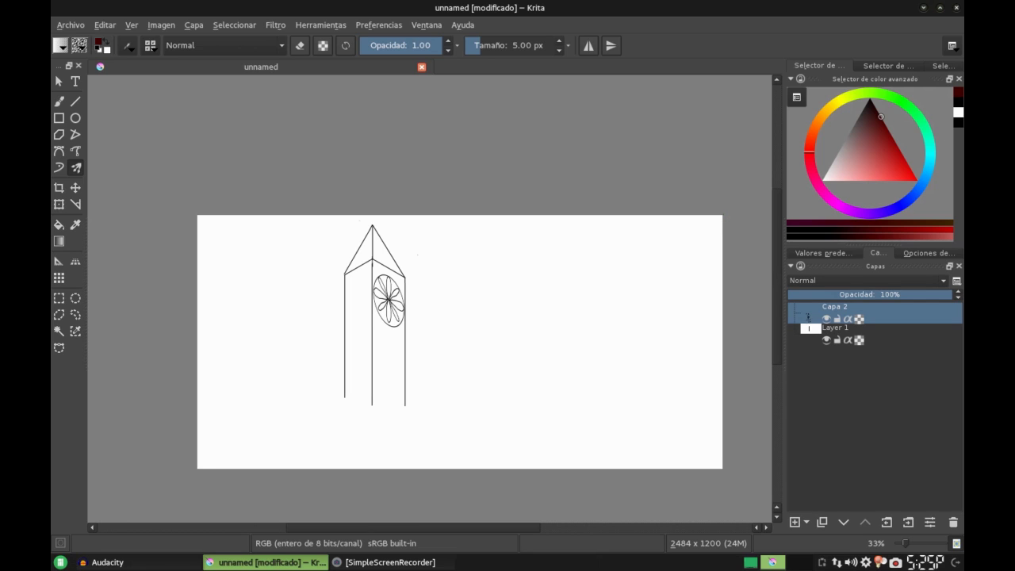
# - Try and undo corner Multibrush strokes, then draw a curly dark-red four-way knot right of the tower
pyautogui.moveTo(723, 215); pyautogui.dragTo(673, 245)
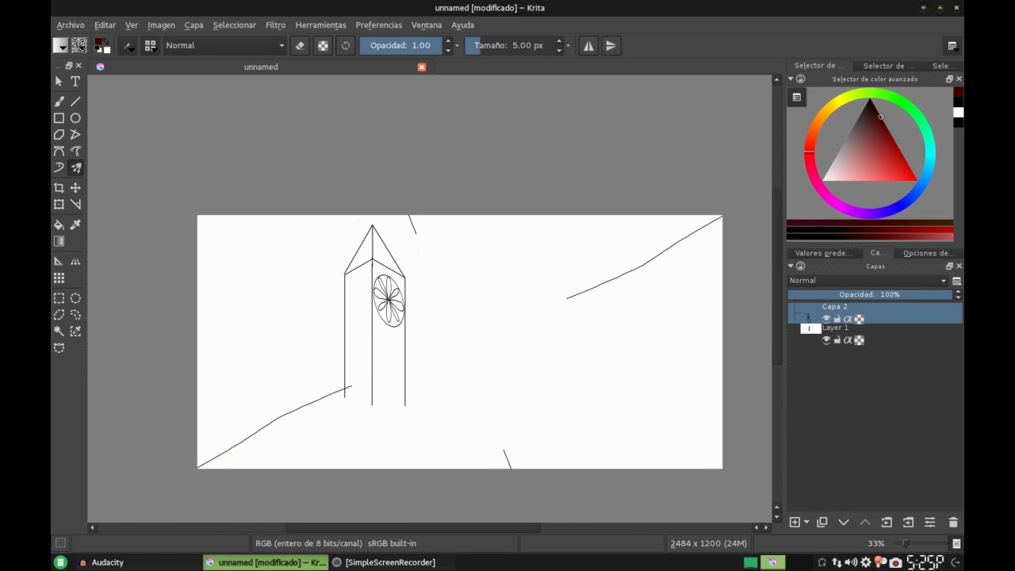
pyautogui.moveTo(537, 309); pyautogui.dragTo(517, 316)
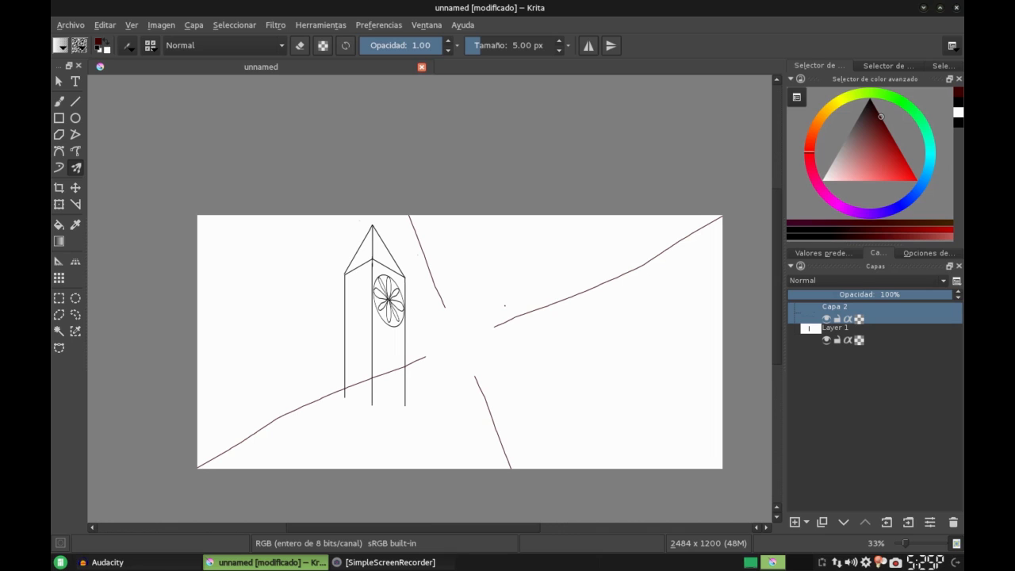
pyautogui.hotkey('ctrl', 'z')
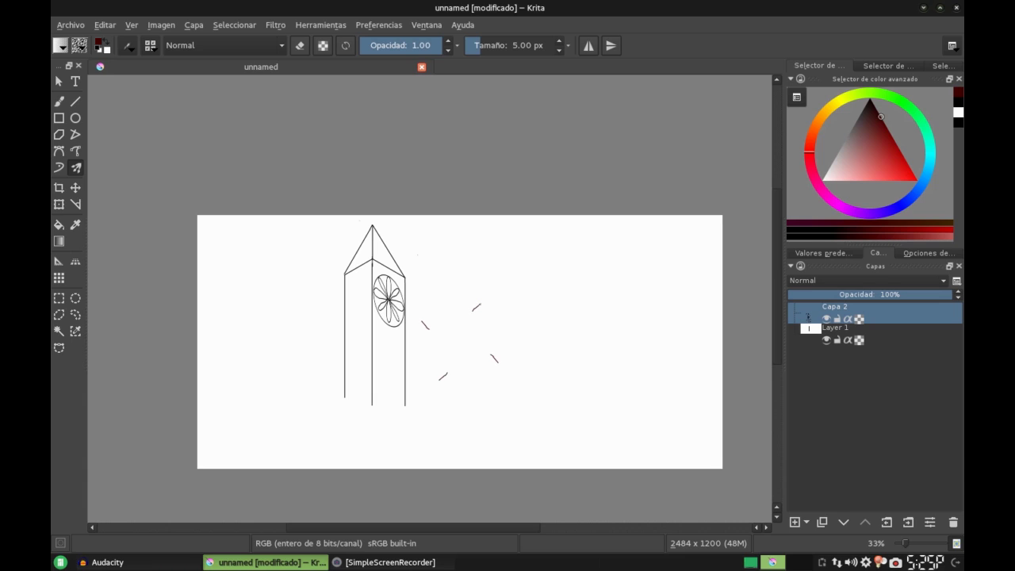
pyautogui.moveTo(469, 306)
pyautogui.mouseDown()
pyautogui.moveTo(491, 291)
pyautogui.moveTo(504, 304)
pyautogui.moveTo(473, 327)
pyautogui.mouseUp()
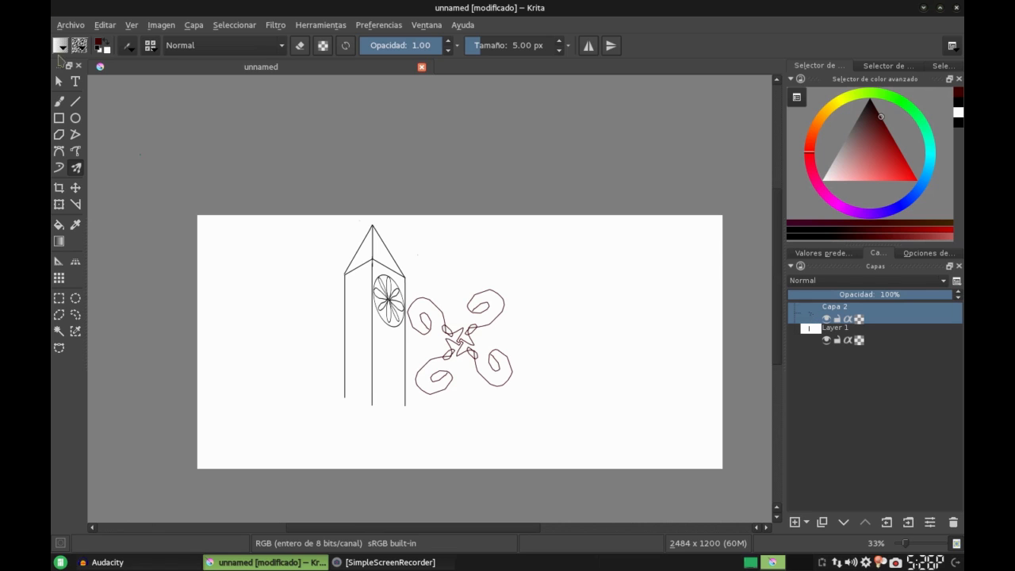
# - Draw a rectangular selection around the curly knot pattern
pyautogui.click(60, 298)
pyautogui.moveTo(408, 281); pyautogui.dragTo(518, 406)
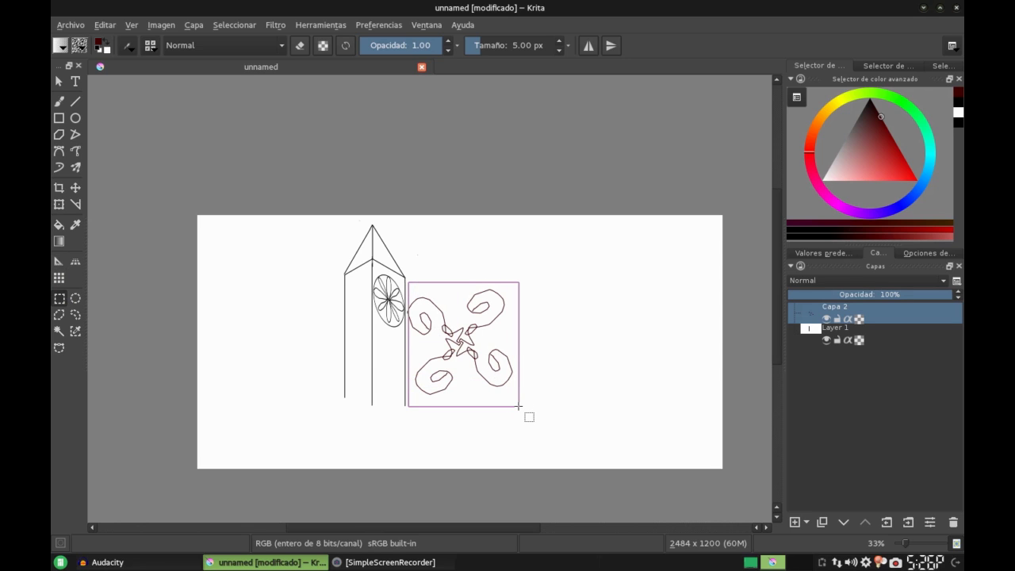
pyautogui.moveTo(529, 403)
pyautogui.mouseDown()
pyautogui.moveTo(431, 346)
pyautogui.moveTo(409, 278)
pyautogui.mouseUp()
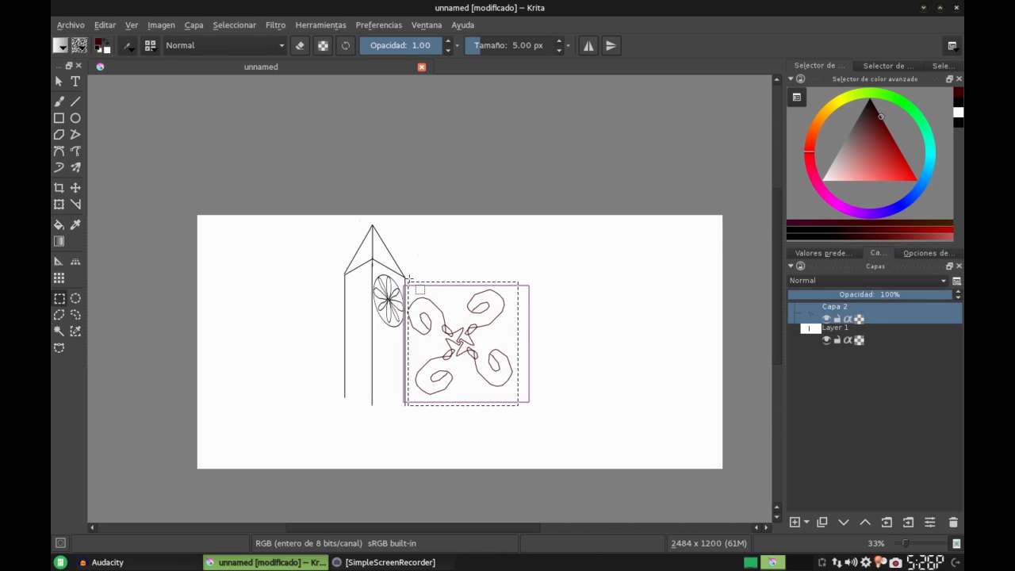
pyautogui.moveTo(409, 278)
pyautogui.mouseDown()
pyautogui.moveTo(527, 277)
pyautogui.moveTo(405, 400)
pyautogui.mouseUp()
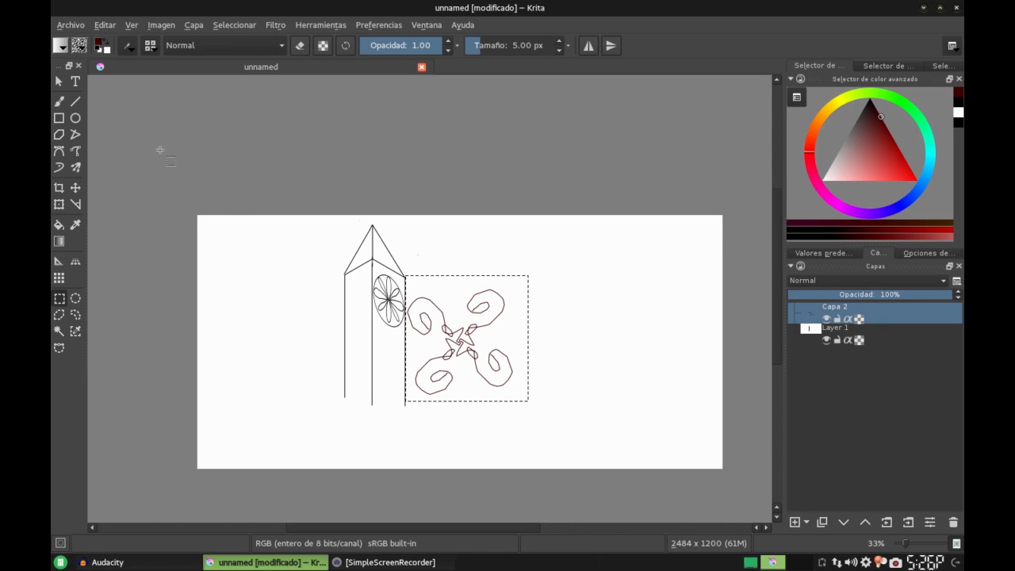
# - Drag the knot left and down onto the tower's lower body
pyautogui.click(76, 187)
pyautogui.hotkey('ctrl', 'shift', 'a')
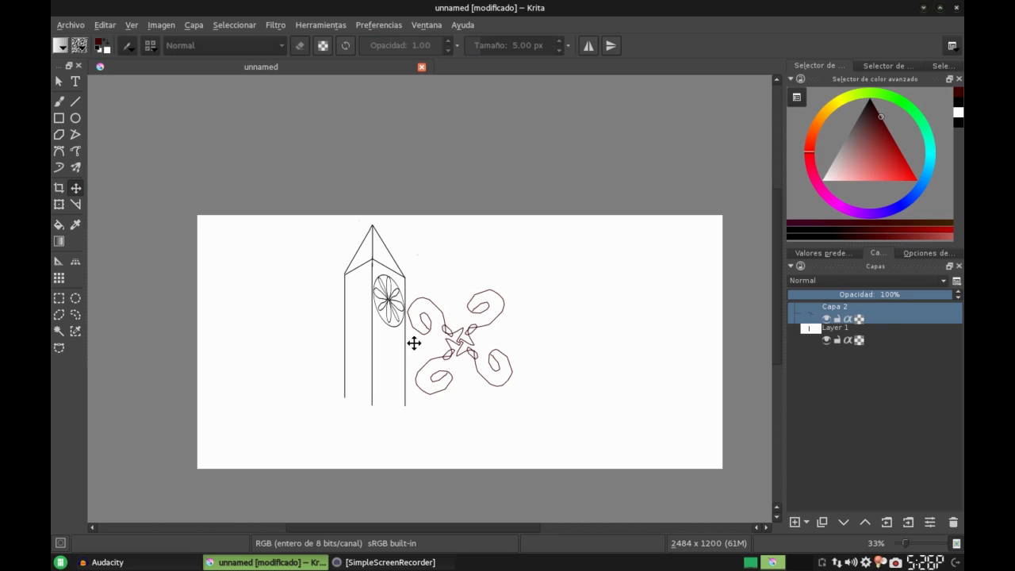
pyautogui.moveTo(414, 343); pyautogui.dragTo(389, 353)
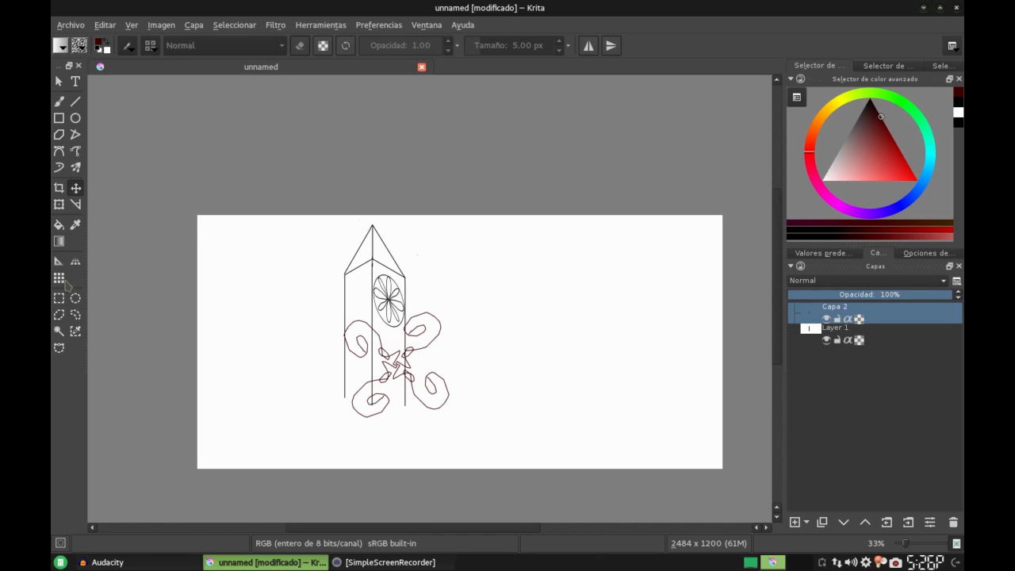
# - Try several Transform-tool moves and narrowings of the knot, undoing each
pyautogui.click(60, 206)
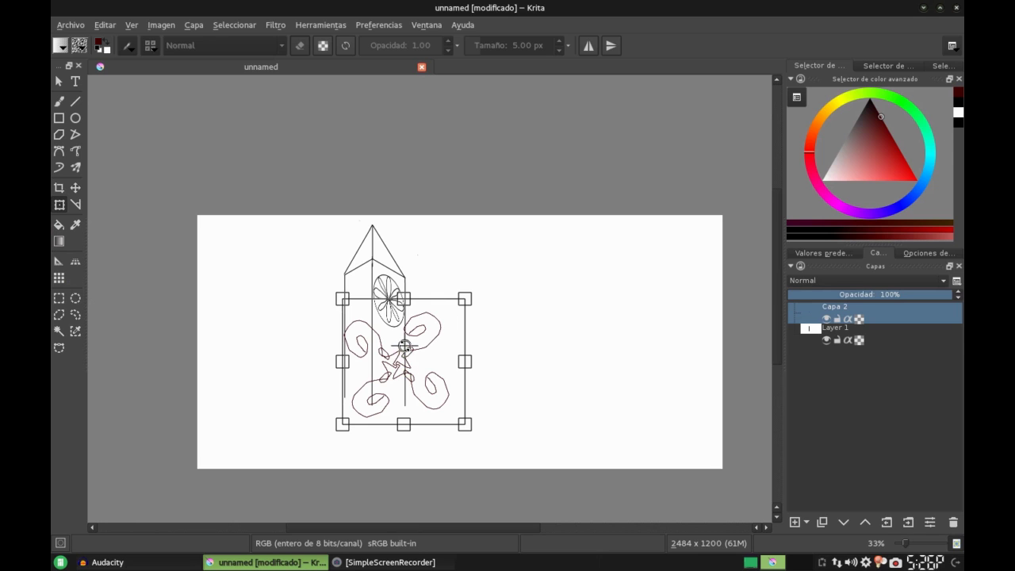
pyautogui.moveTo(423, 338)
pyautogui.mouseDown()
pyautogui.moveTo(425, 320)
pyautogui.moveTo(464, 317)
pyautogui.moveTo(458, 336)
pyautogui.mouseUp()
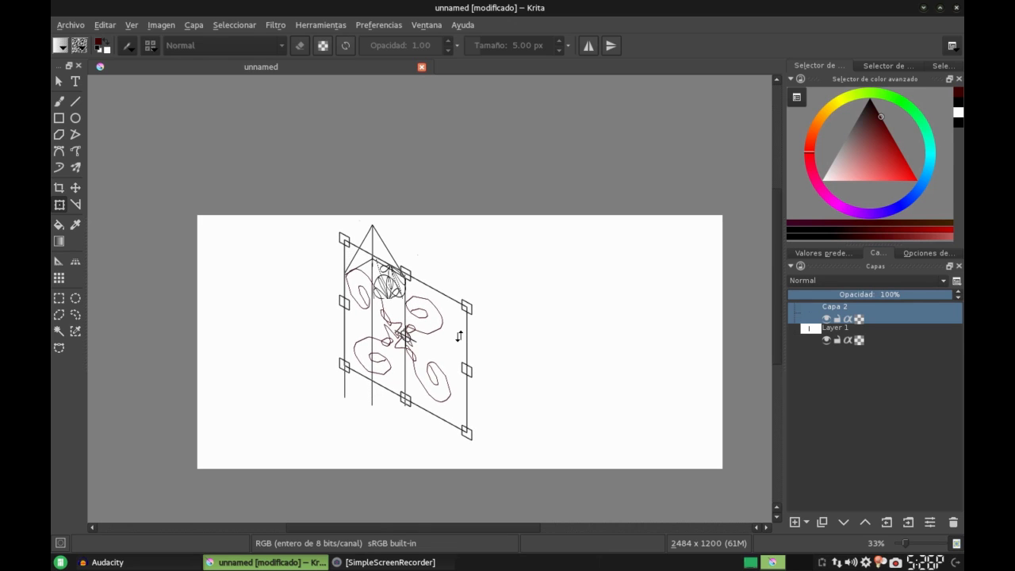
pyautogui.moveTo(435, 333)
pyautogui.mouseDown()
pyautogui.moveTo(451, 367)
pyautogui.moveTo(469, 375)
pyautogui.mouseUp()
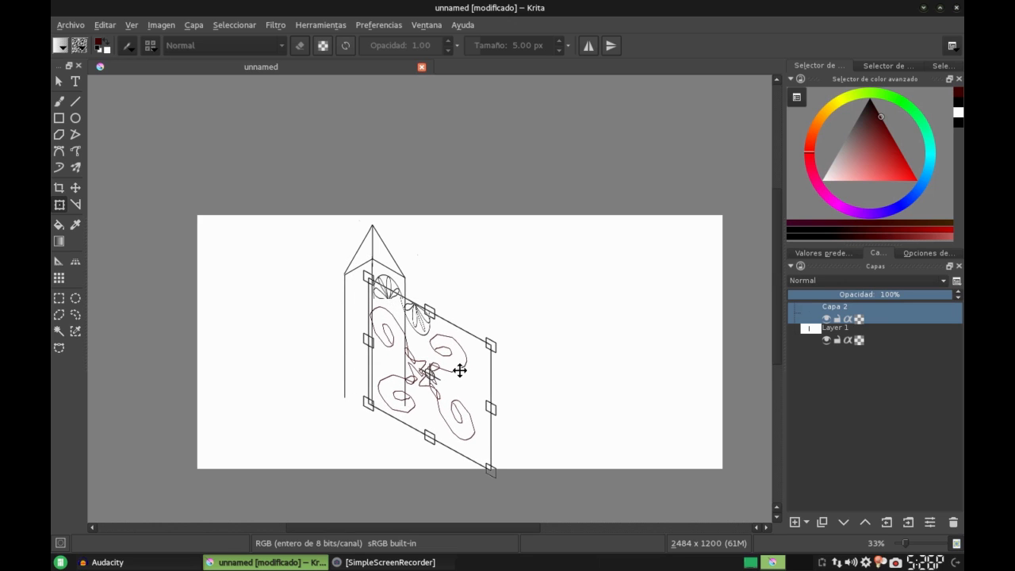
pyautogui.moveTo(491, 408); pyautogui.dragTo(450, 386)
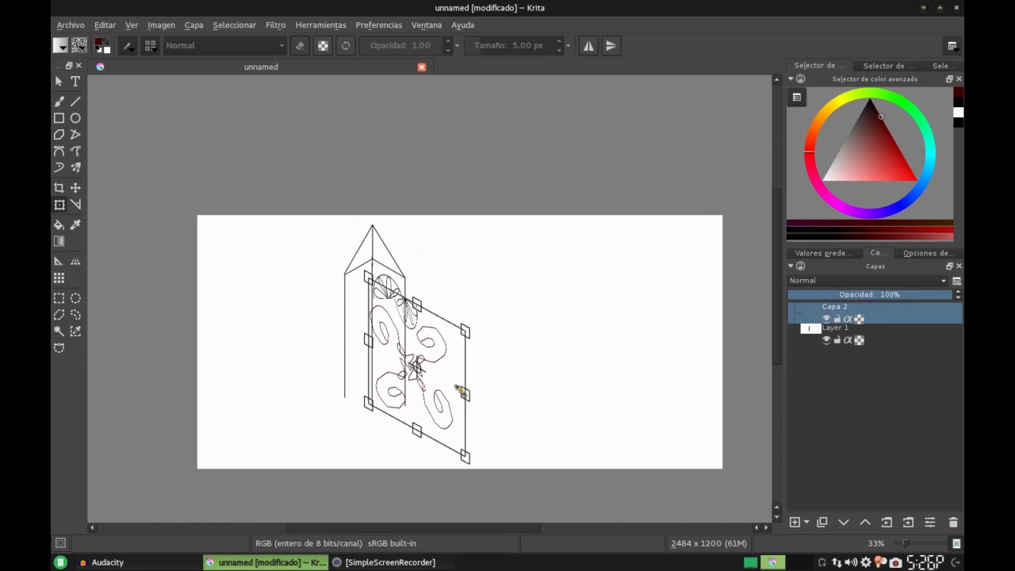
pyautogui.hotkey('ctrl', 'z')
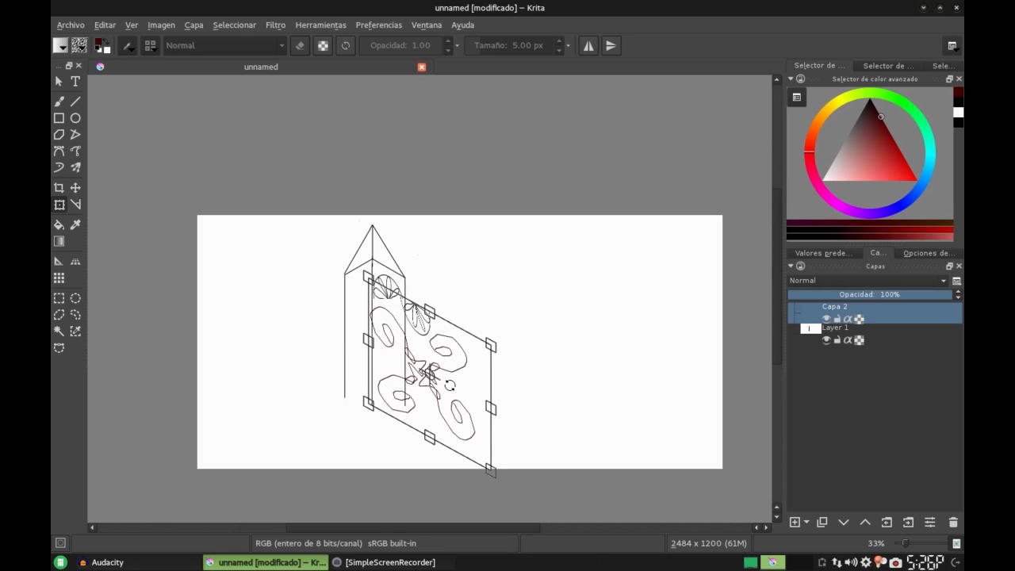
pyautogui.hotkey('ctrl', 'z')
pyautogui.hotkey('ctrl', 'z')
pyautogui.hotkey('ctrl', 'z')
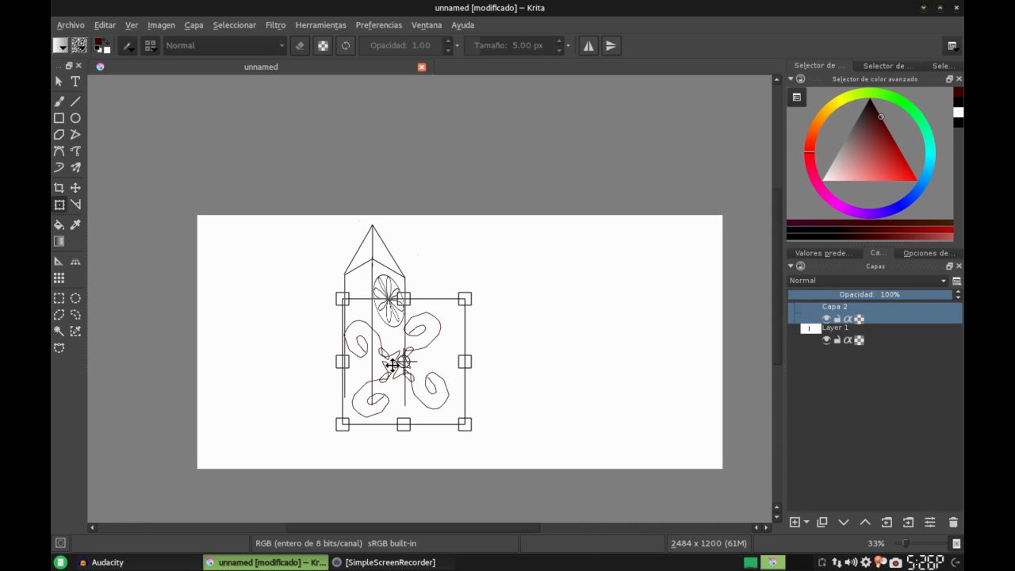
pyautogui.moveTo(421, 340); pyautogui.dragTo(481, 348)
pyautogui.hotkey('ctrl', 'z')
pyautogui.moveTo(411, 332)
pyautogui.mouseDown()
pyautogui.moveTo(418, 347)
pyautogui.moveTo(414, 299)
pyautogui.moveTo(460, 316)
pyautogui.mouseUp()
pyautogui.hotkey('ctrl', 'z')
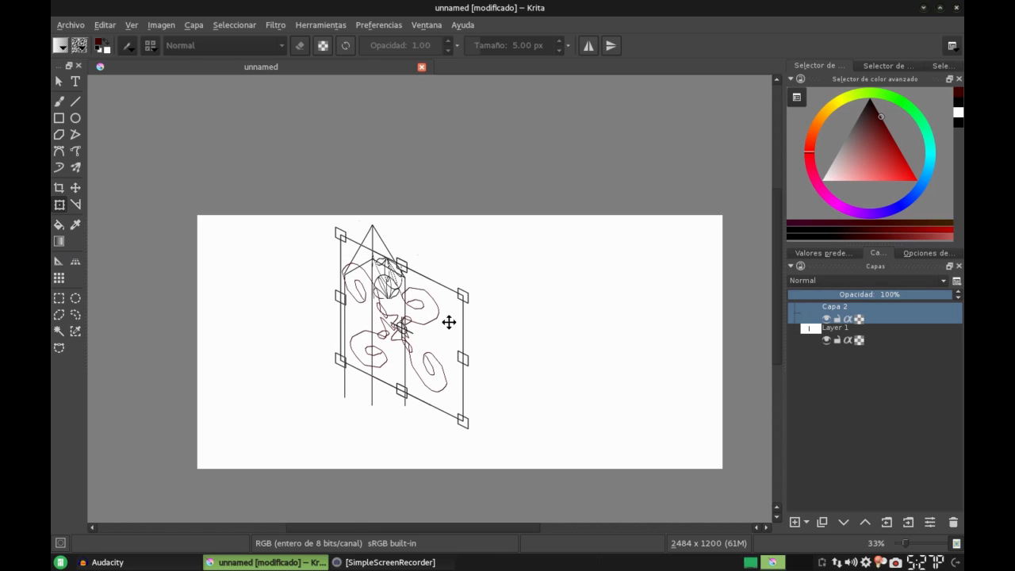
# - Move the knot down onto the side face and narrow it to fit
pyautogui.moveTo(412, 335); pyautogui.dragTo(448, 363)
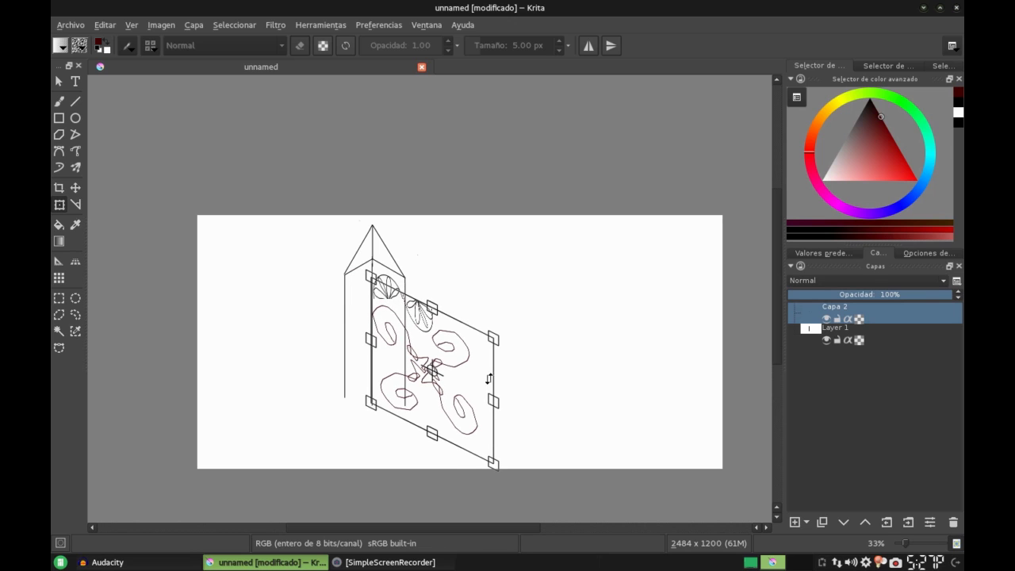
pyautogui.moveTo(495, 399); pyautogui.dragTo(423, 366)
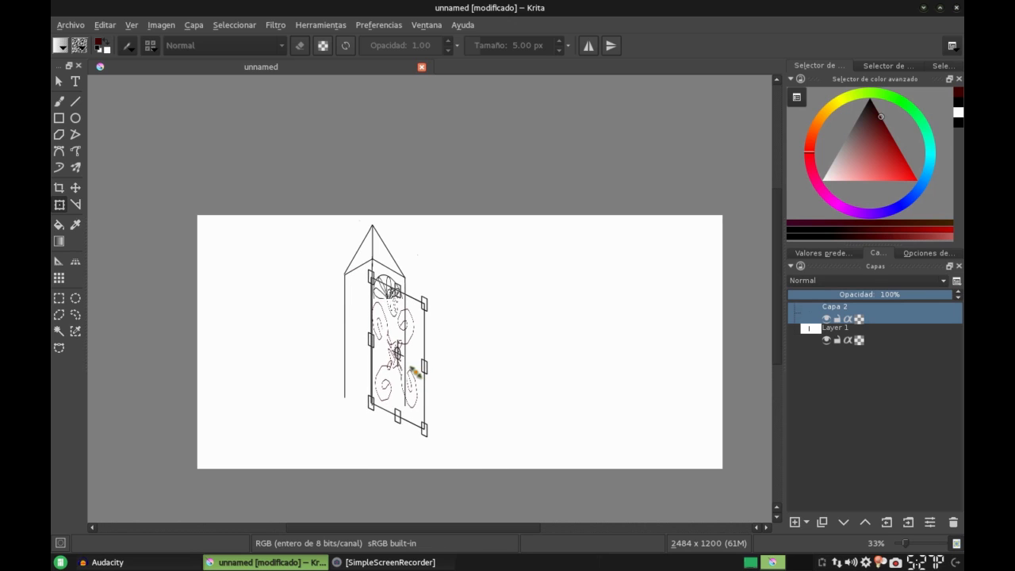
pyautogui.moveTo(392, 290); pyautogui.dragTo(393, 320)
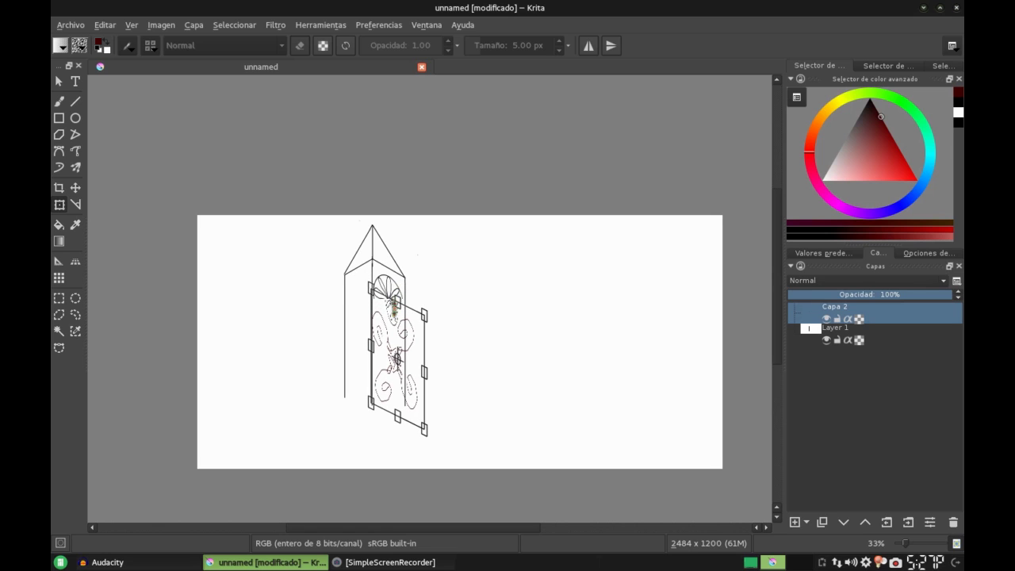
pyautogui.moveTo(425, 380)
pyautogui.mouseDown()
pyautogui.moveTo(403, 371)
pyautogui.moveTo(396, 344)
pyautogui.mouseUp()
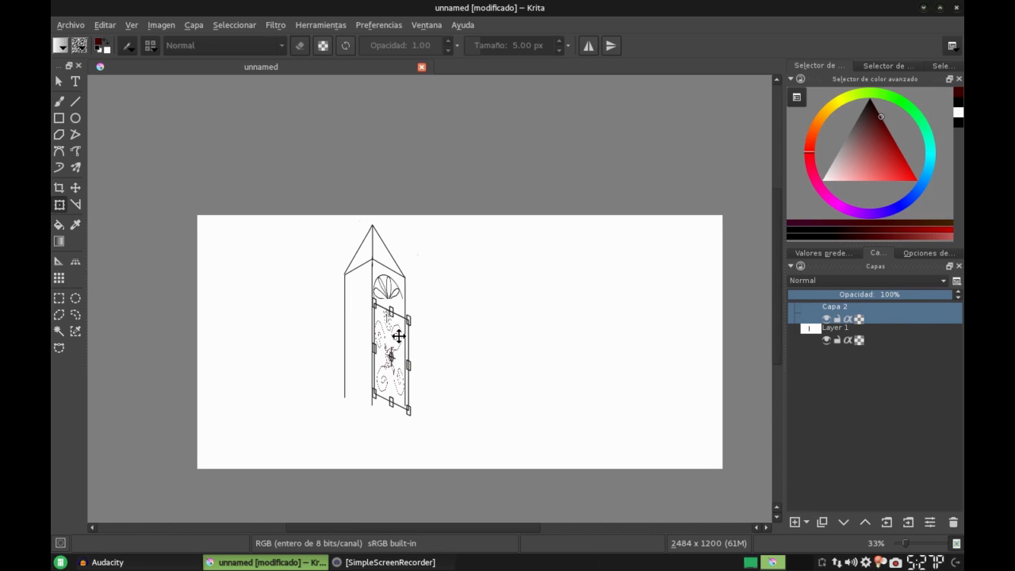
# - Undo the knot's perspective squeeze and move, then delete the pattern from the selection
pyautogui.click(58, 79)
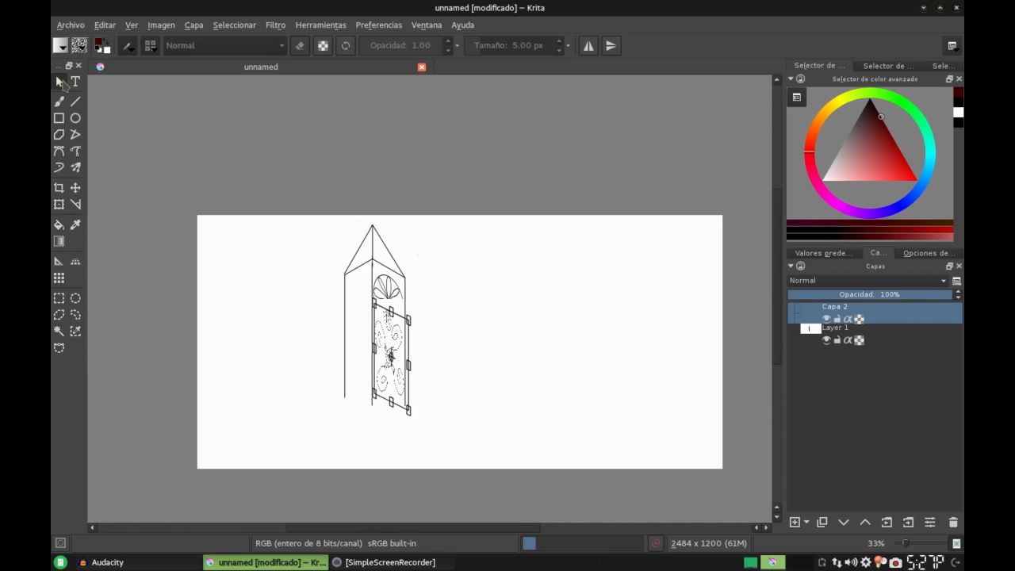
pyautogui.scroll(2, 405, 355)
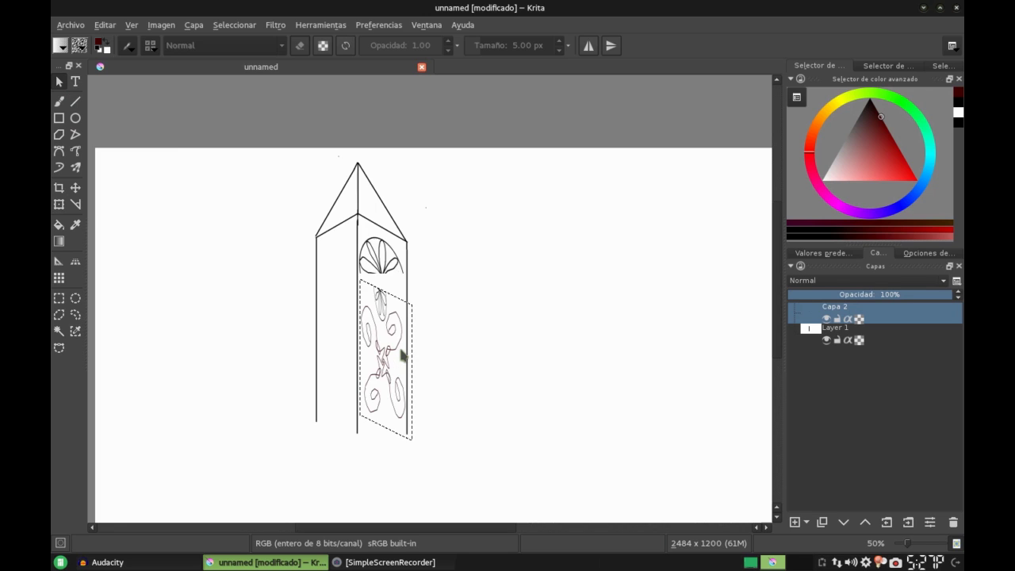
pyautogui.scroll(1, 402, 356)
pyautogui.scroll(-1, 403, 355)
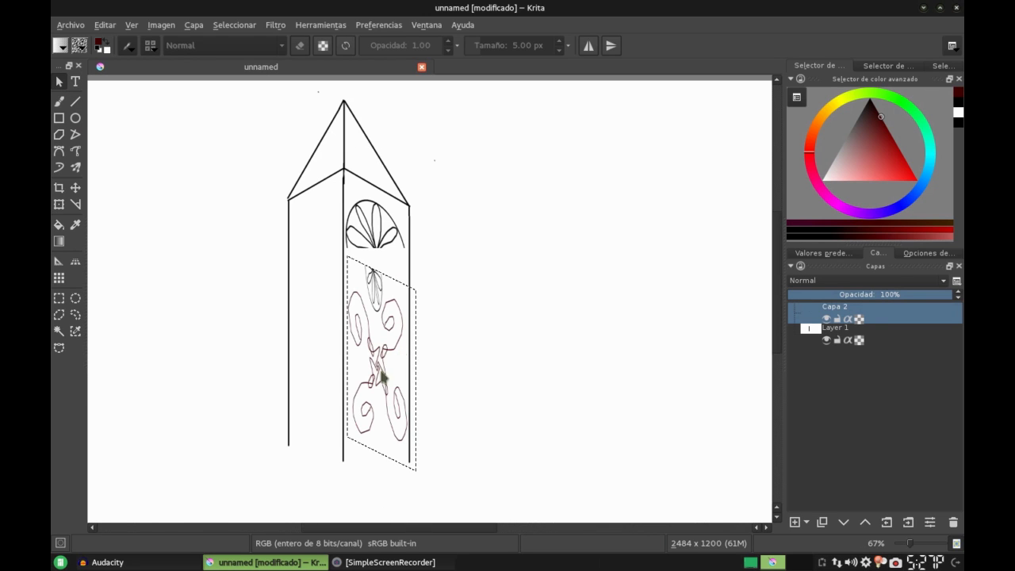
pyautogui.hotkey('ctrl', 'z')
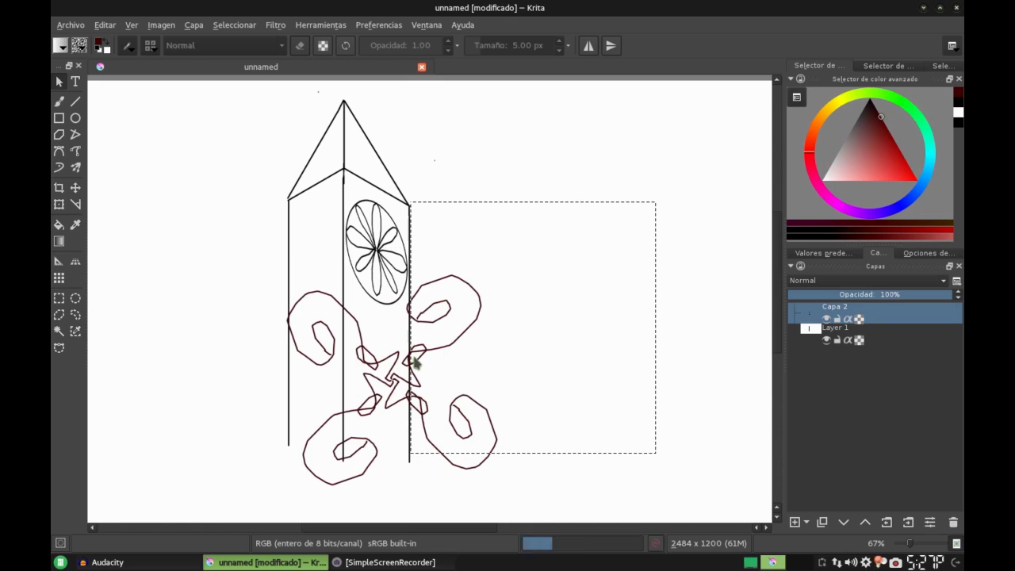
pyautogui.hotkey('ctrl', 'z')
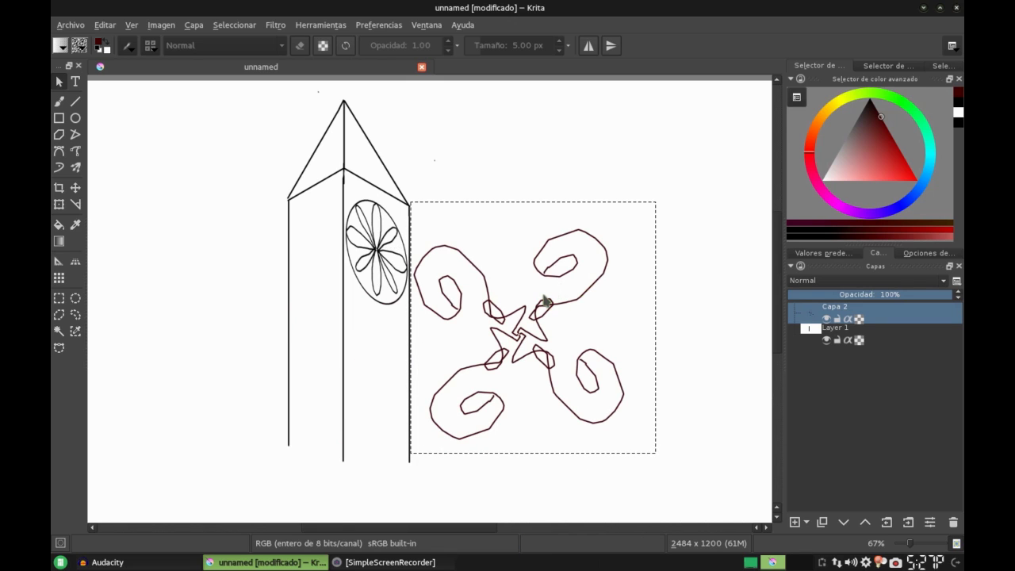
pyautogui.press('Delete')
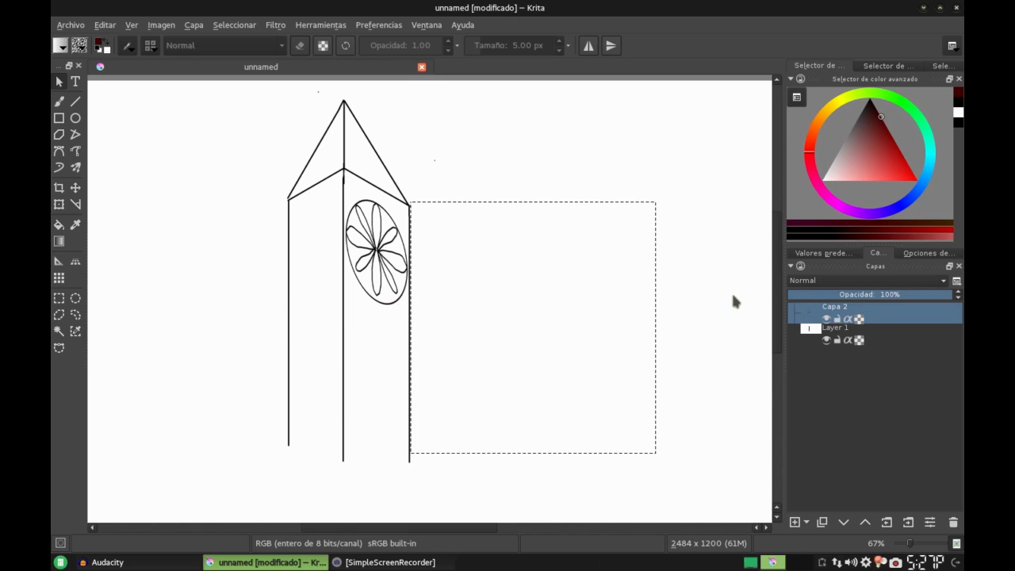
# - Paste the swirl knot onto a new layer above Capa 2 and drag it left onto the tower
pyautogui.click(794, 522)
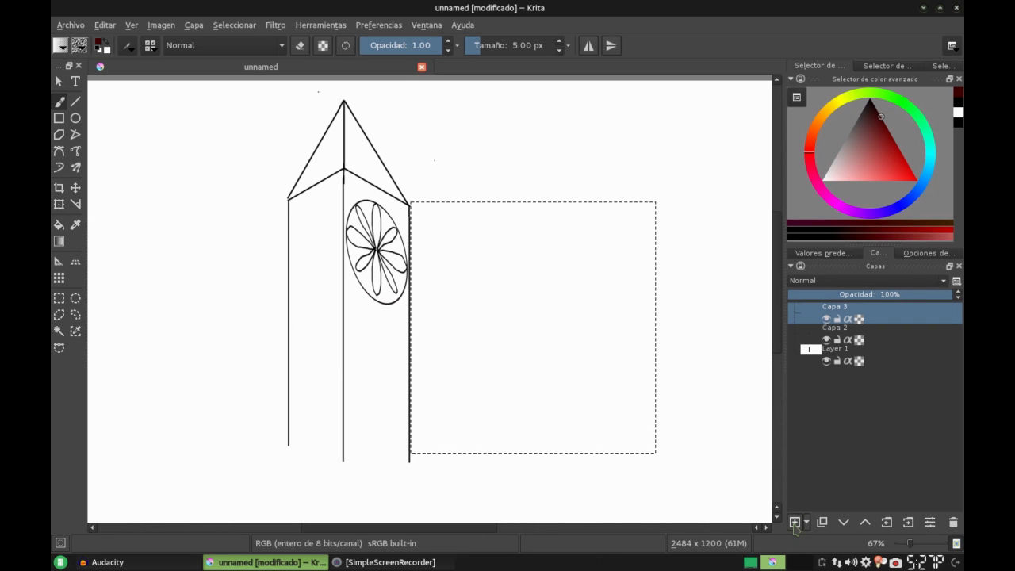
pyautogui.hotkey('ctrl', 'v')
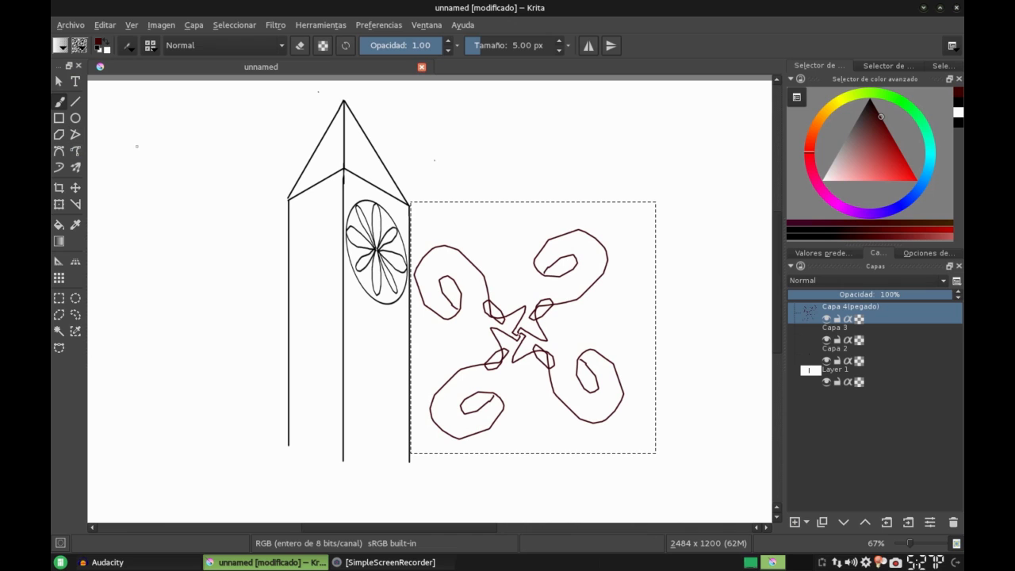
pyautogui.click(75, 187)
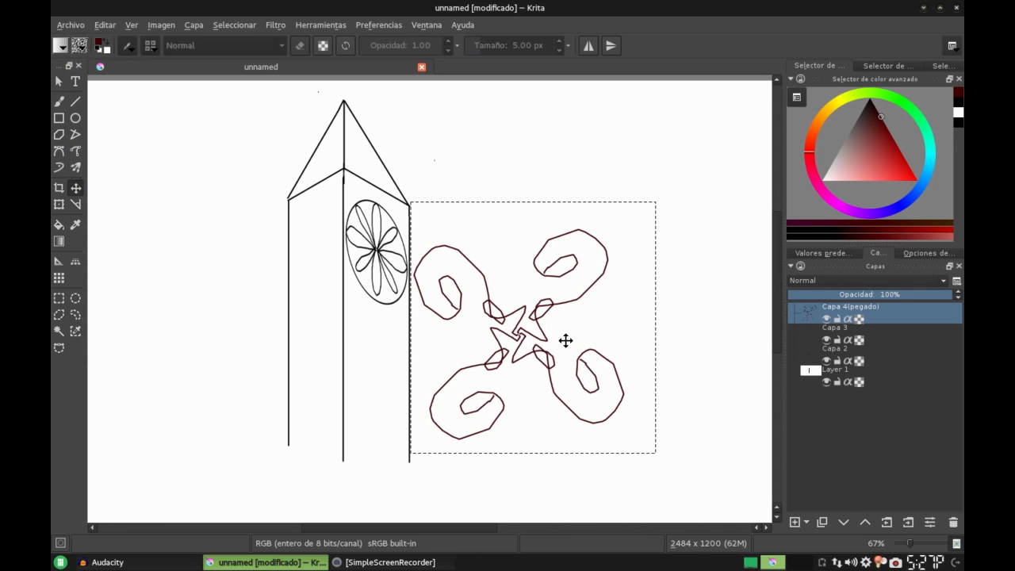
pyautogui.moveTo(441, 351); pyautogui.dragTo(304, 361)
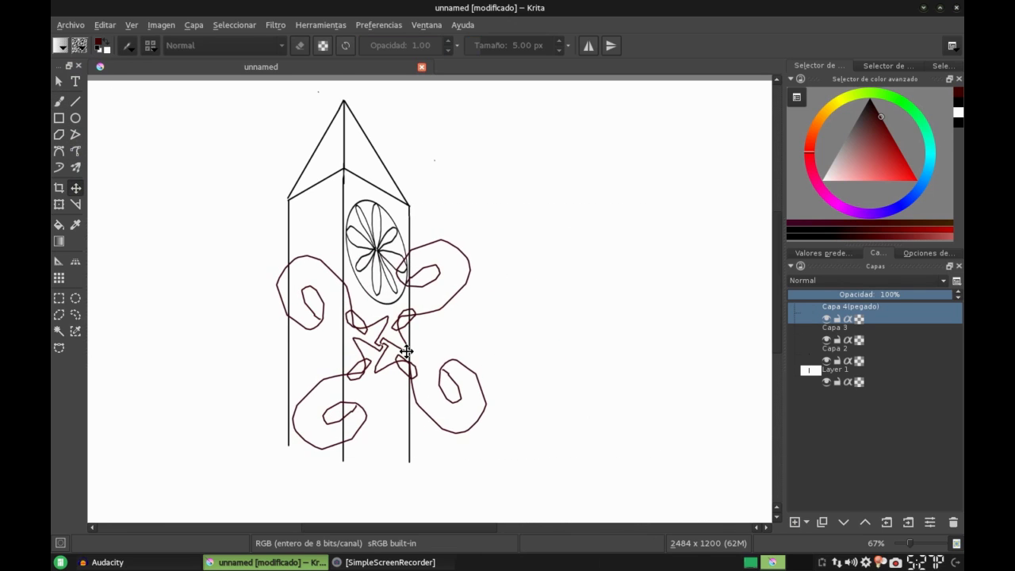
# - Shear, move down-right, narrow and shorten the pasted swirls onto the side face
pyautogui.click(59, 205)
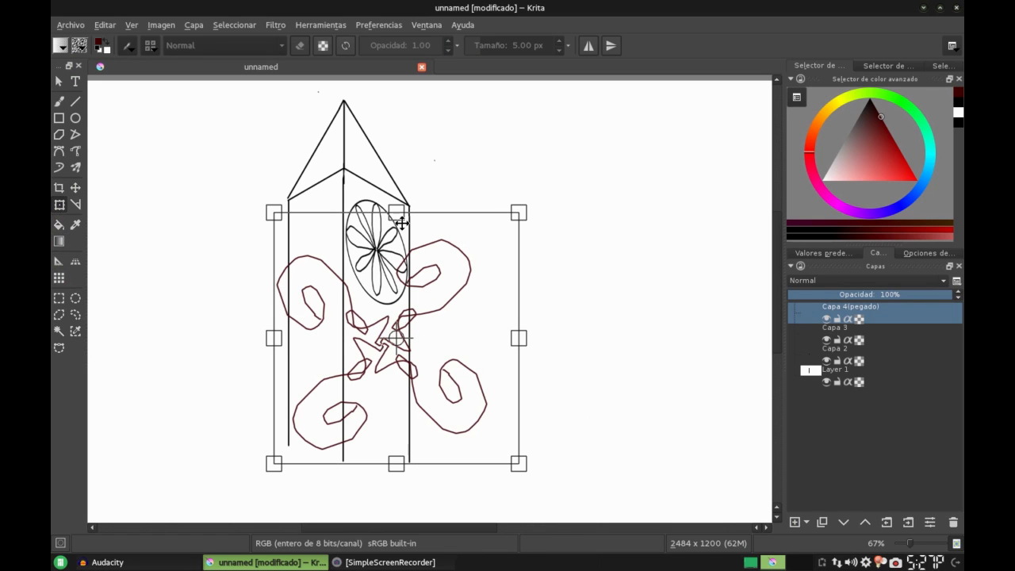
pyautogui.moveTo(422, 251); pyautogui.dragTo(429, 227)
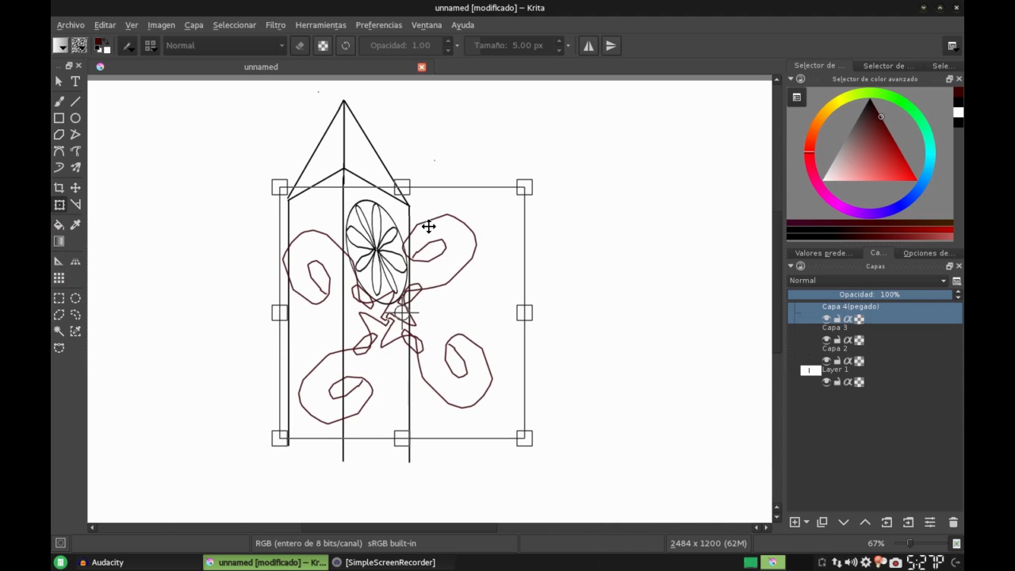
pyautogui.moveTo(525, 222); pyautogui.dragTo(515, 285)
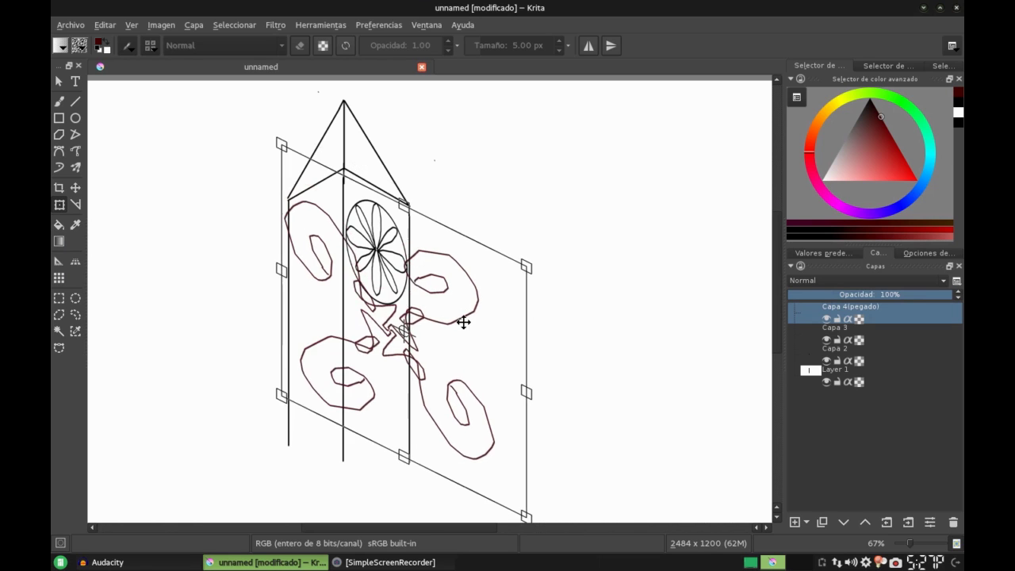
pyautogui.press('-')
pyautogui.moveTo(470, 317)
pyautogui.mouseDown()
pyautogui.moveTo(500, 379)
pyautogui.moveTo(517, 389)
pyautogui.mouseUp()
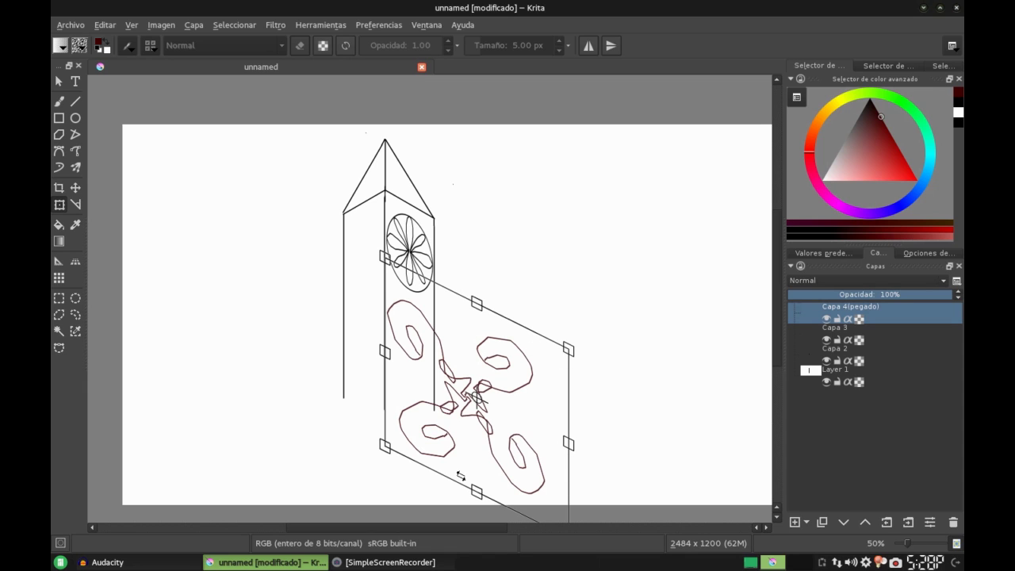
pyautogui.moveTo(569, 444); pyautogui.dragTo(437, 388)
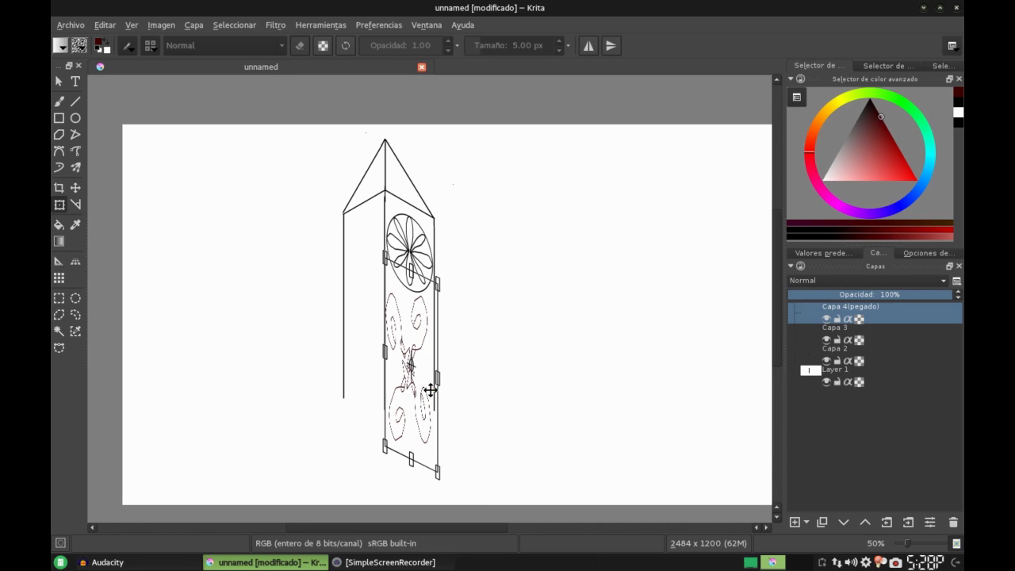
pyautogui.moveTo(411, 453); pyautogui.dragTo(413, 368)
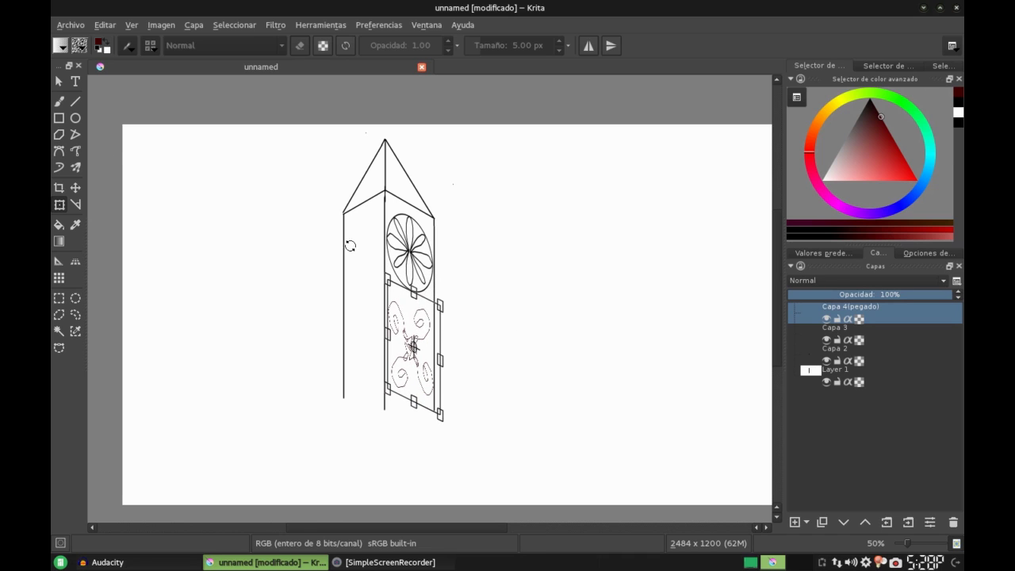
pyautogui.click(58, 81)
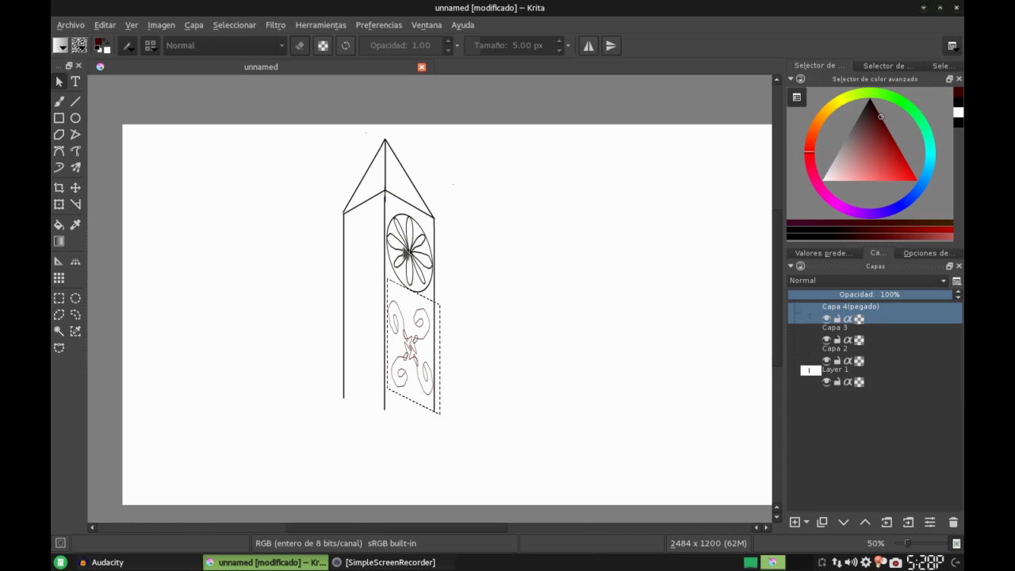
# - Toggle horizontal and vertical mirror painting on and off, then bring SimpleScreenRecorder forward
pyautogui.click(588, 45)
pyautogui.click(610, 46)
pyautogui.click(611, 45)
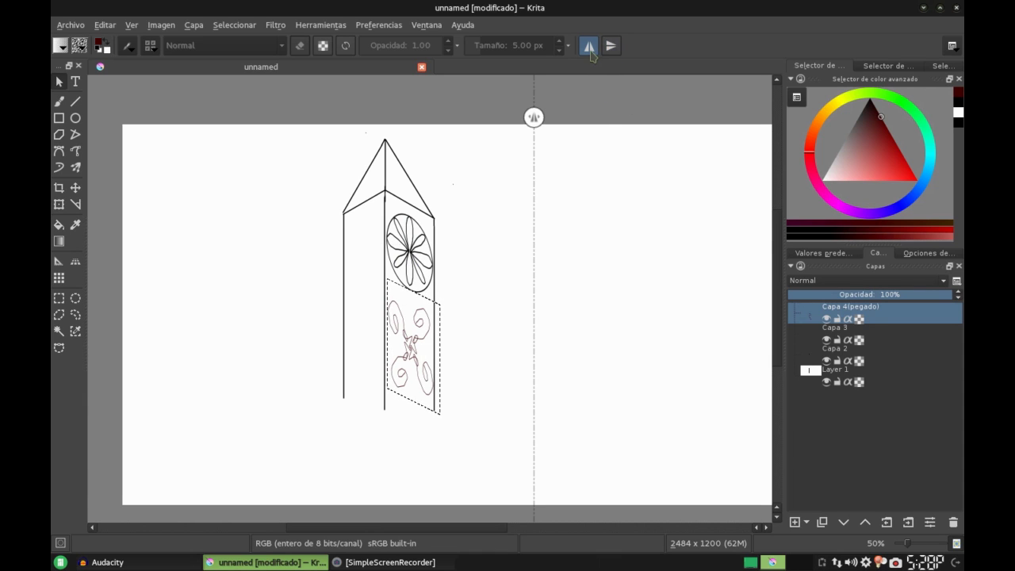
pyautogui.click(588, 46)
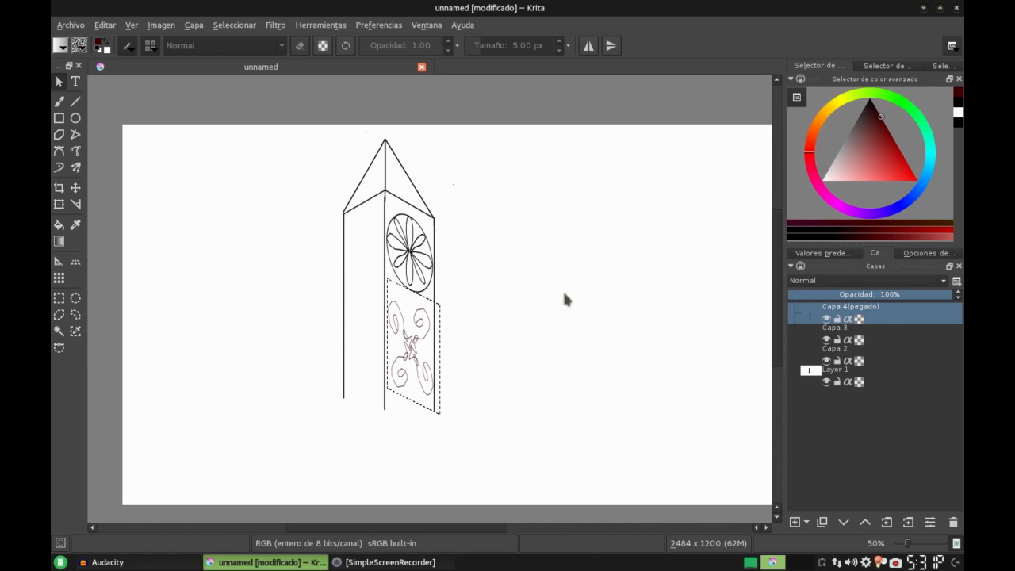
pyautogui.click(396, 562)
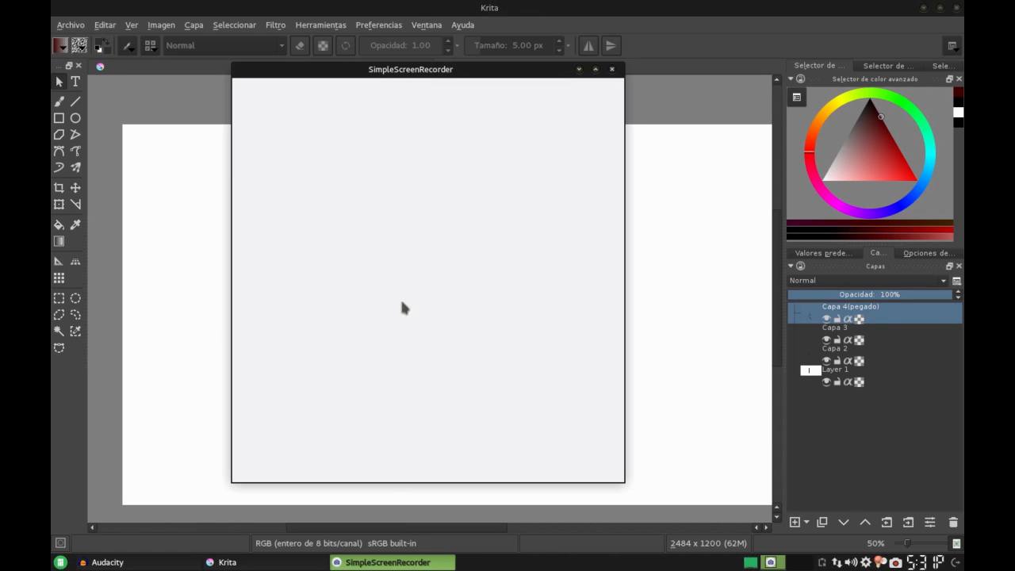